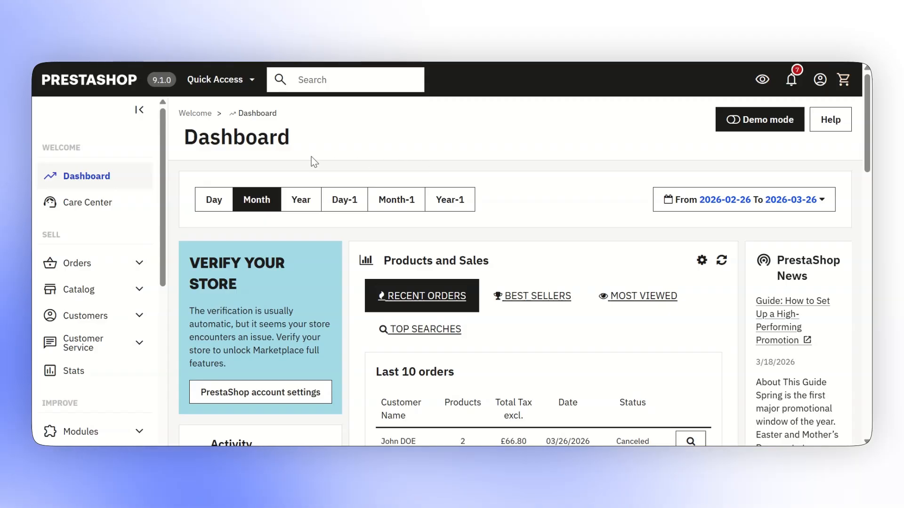
- Open the configuration page of the POS module
scroll(107, 235, down, 5)
scroll(109, 240, down, 2)
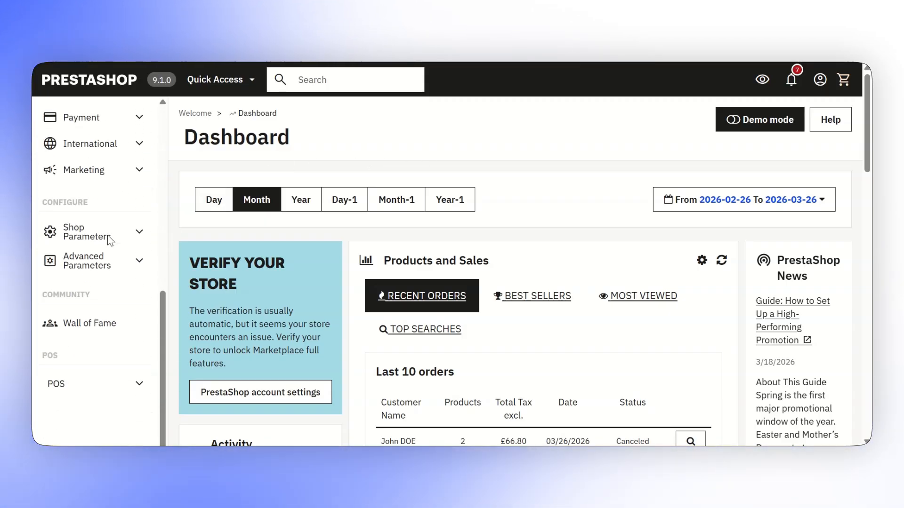
click(99, 390)
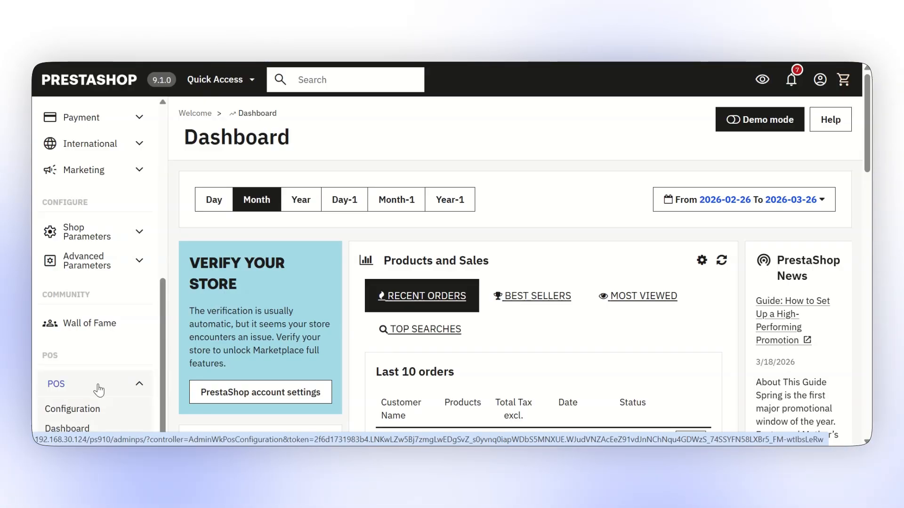
click(73, 414)
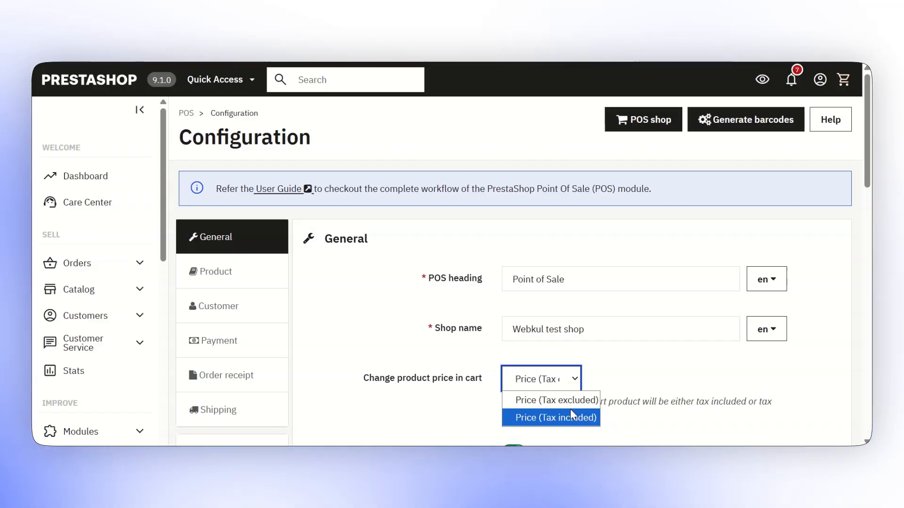
- Examine the General settings for cart product price, voucher field, cart message, theme and button colors, and POS panel display
click(571, 414)
scroll(428, 359, down, 3)
mouse_move(440, 324)
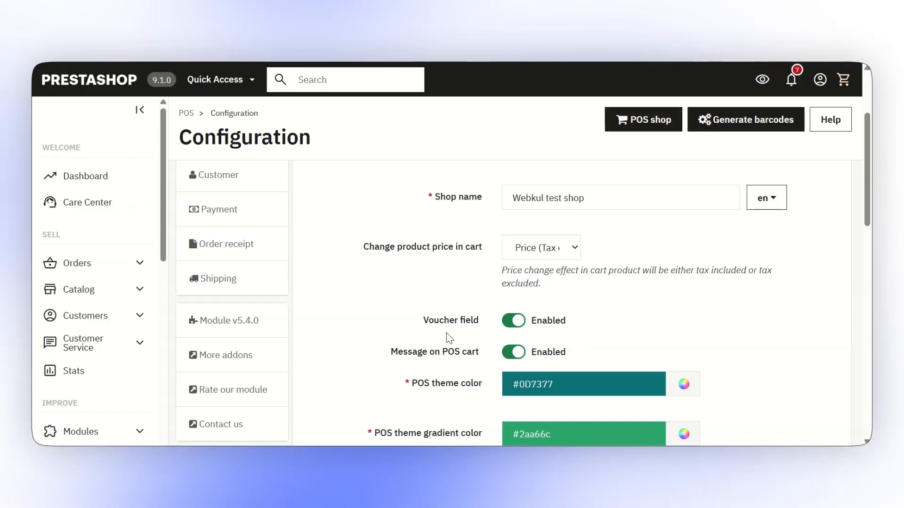
mouse_move(441, 352)
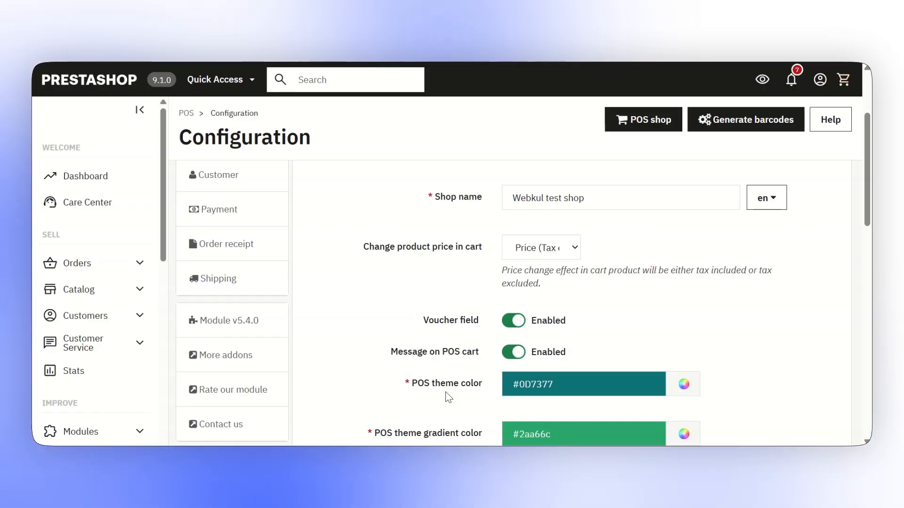
scroll(430, 434, down, 1)
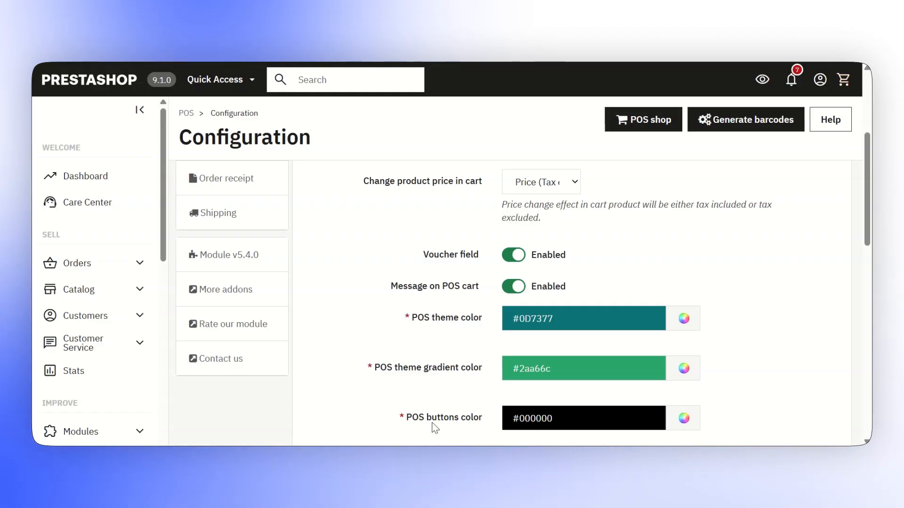
scroll(435, 426, down, 1)
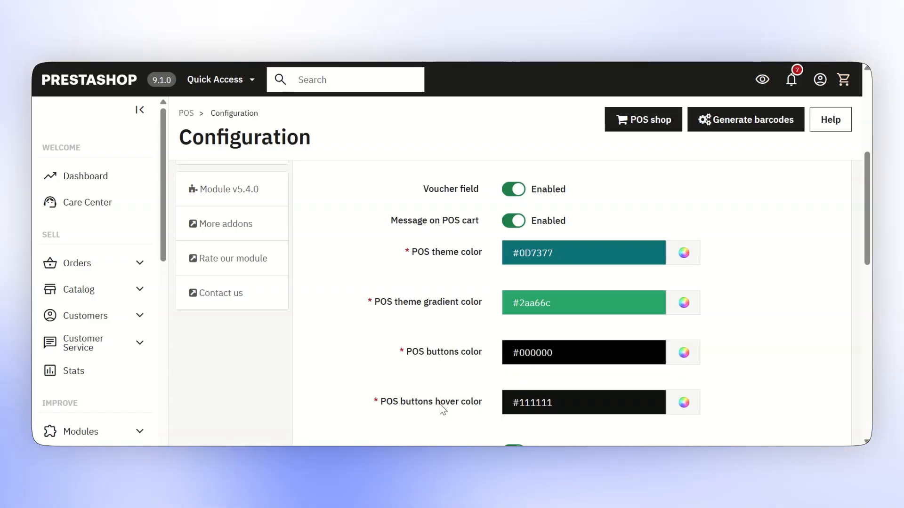
scroll(441, 408, down, 1)
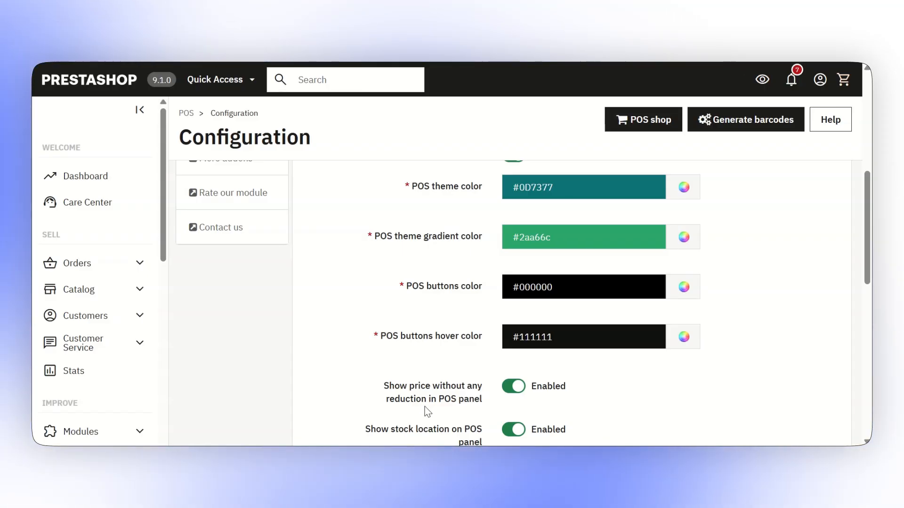
scroll(414, 390, down, 2)
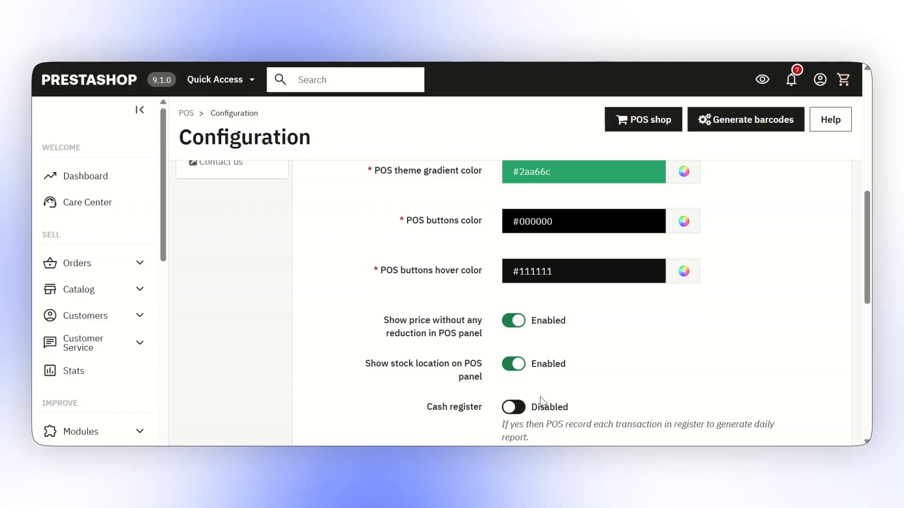
- Enable the cash register option and save the General settings
click(540, 410)
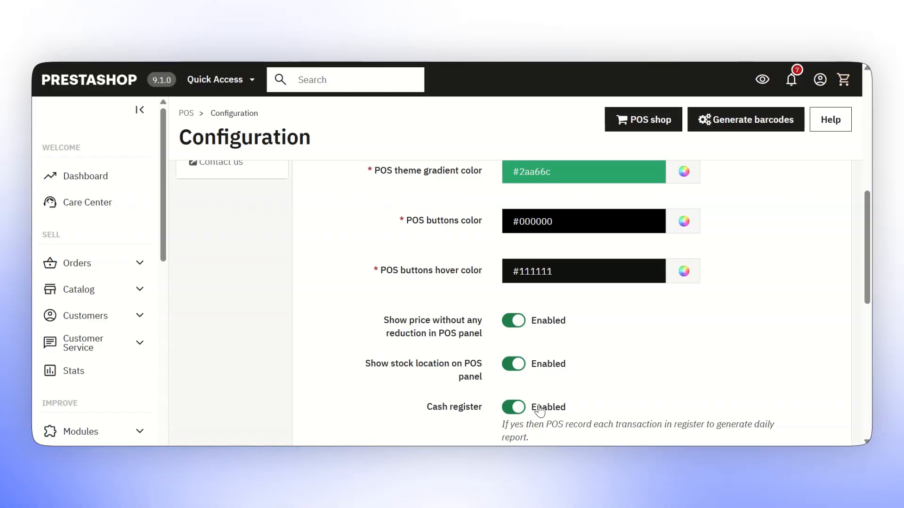
scroll(438, 375, down, 3)
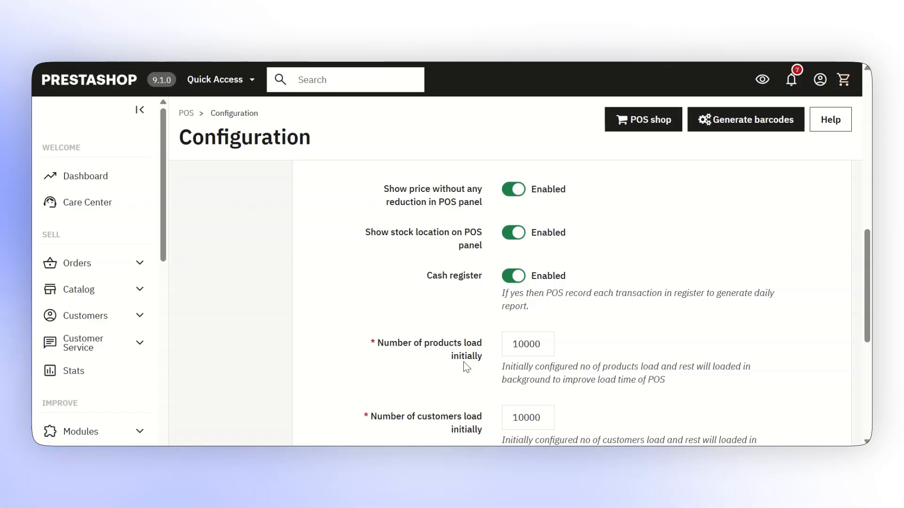
scroll(466, 367, down, 1)
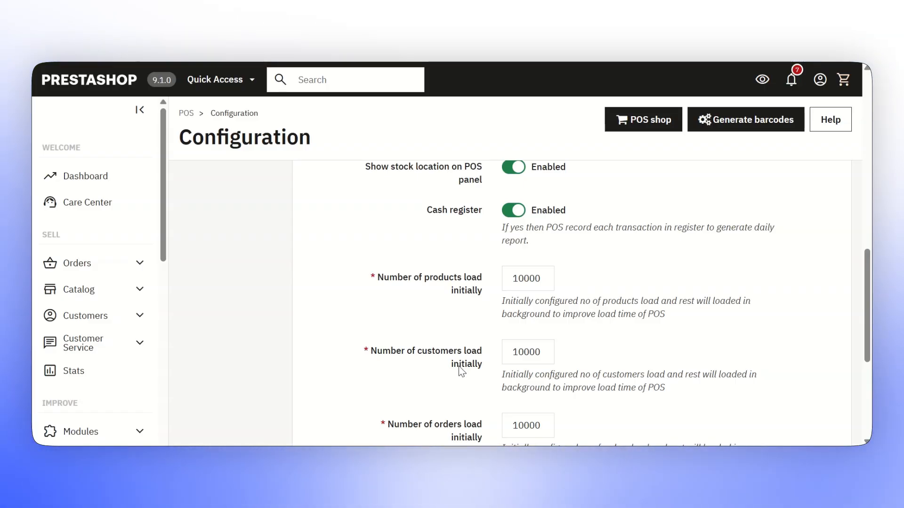
scroll(462, 372, down, 2)
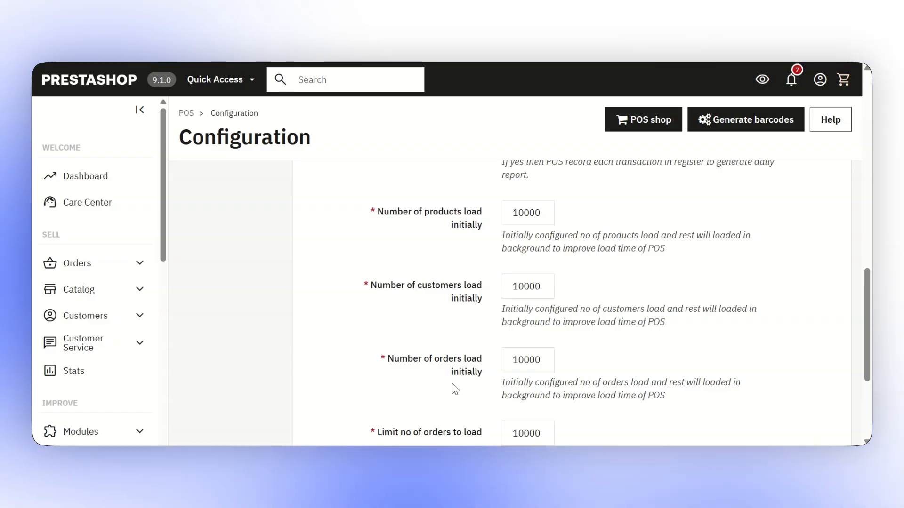
scroll(455, 389, down, 1)
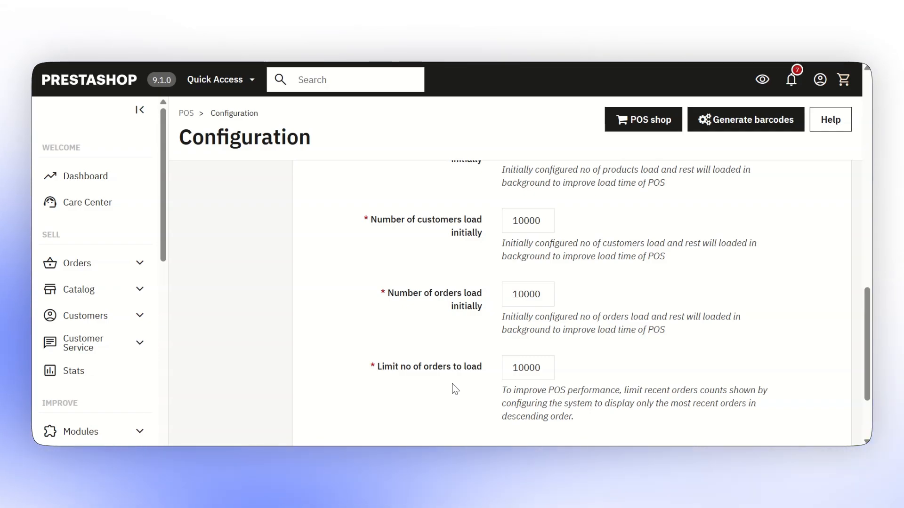
scroll(455, 389, down, 3)
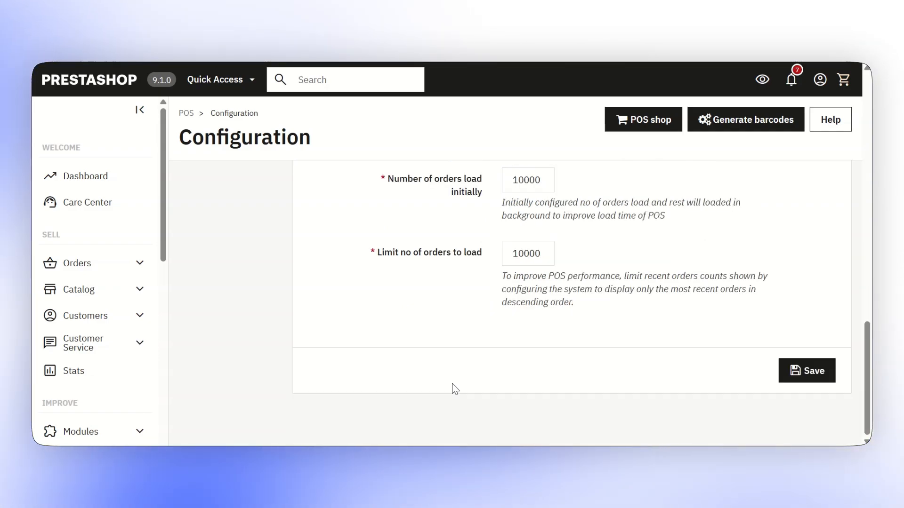
click(798, 377)
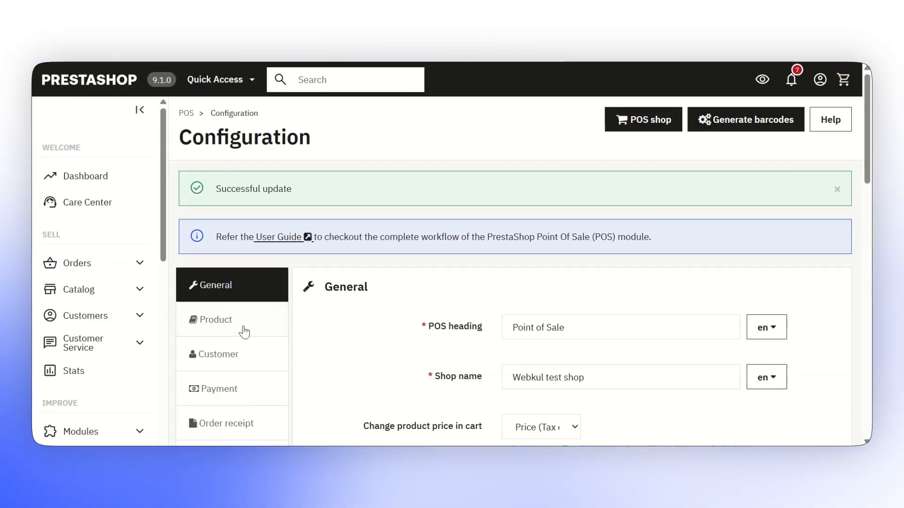
- In the Product settings, expand the product search criteria and select UPC as the barcode search type
click(242, 332)
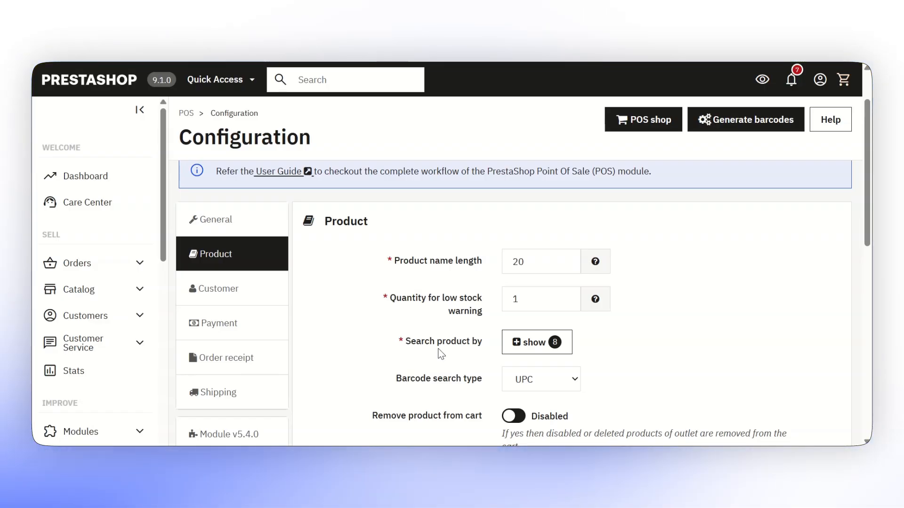
click(558, 348)
scroll(573, 341, down, 3)
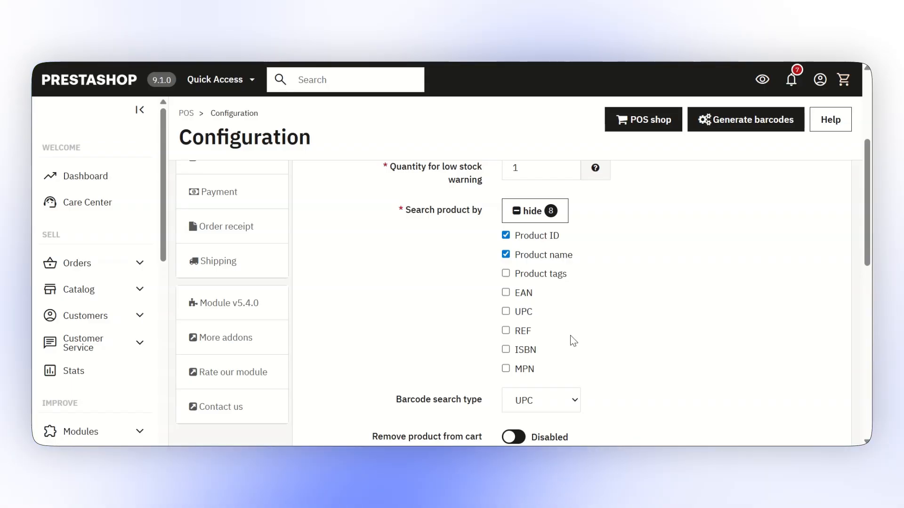
scroll(570, 339, down, 3)
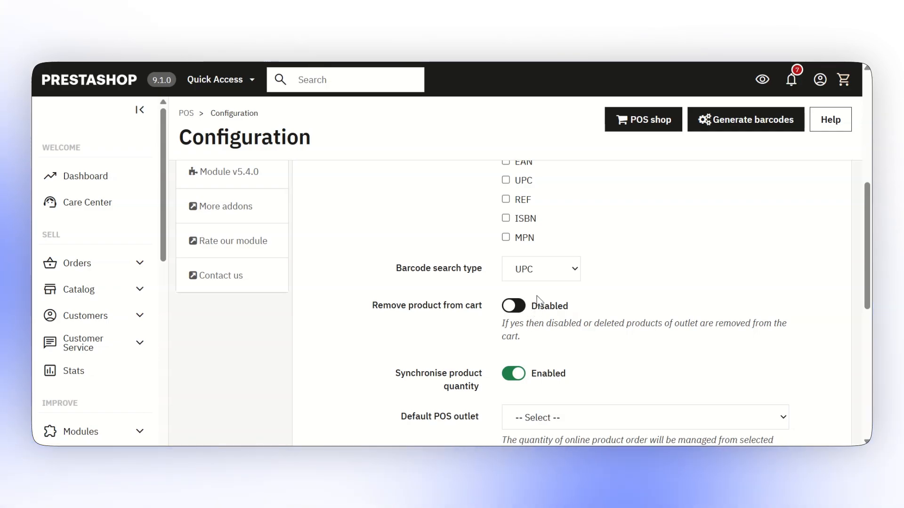
click(540, 275)
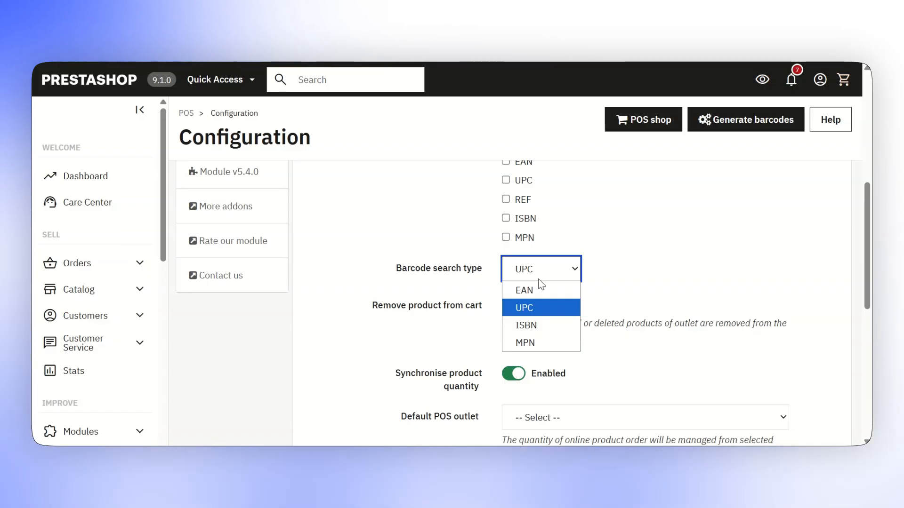
click(516, 307)
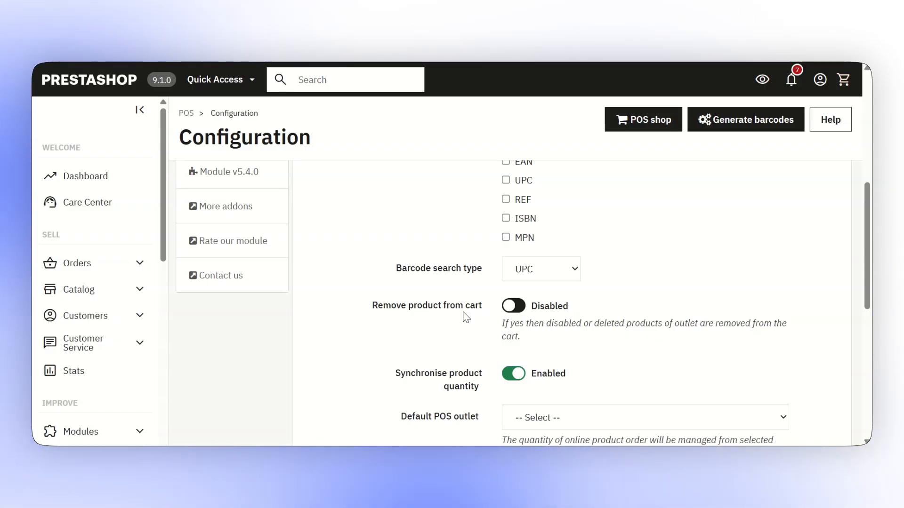
- Enable removing disabled or deleted outlet products from the cart and save the Product settings
click(547, 306)
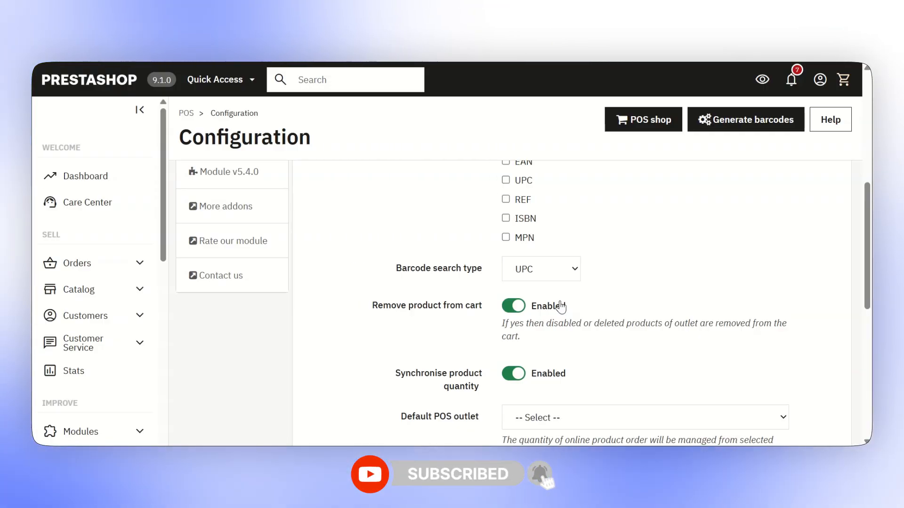
scroll(561, 306, down, 1)
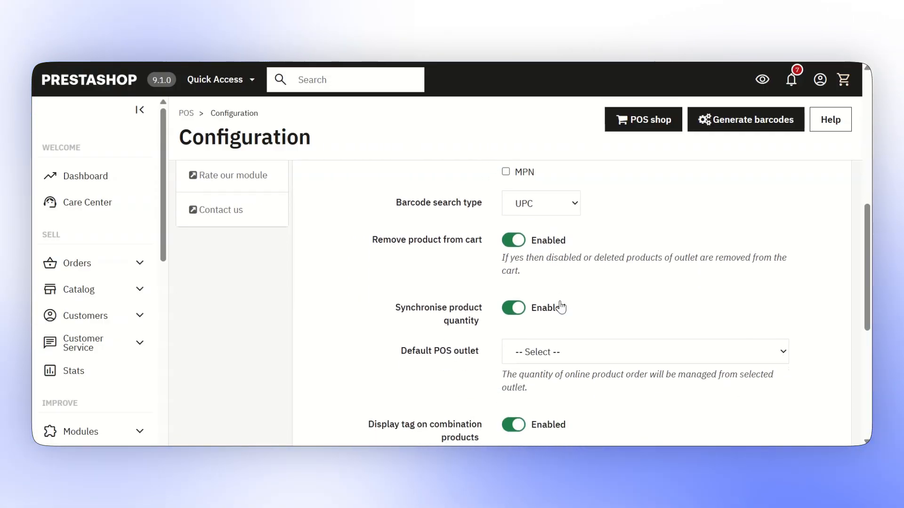
mouse_move(390, 318)
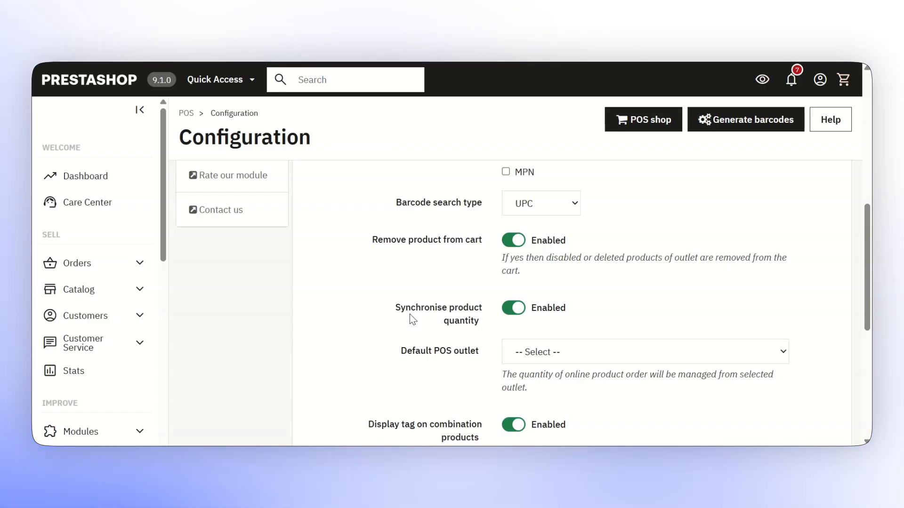
mouse_move(416, 355)
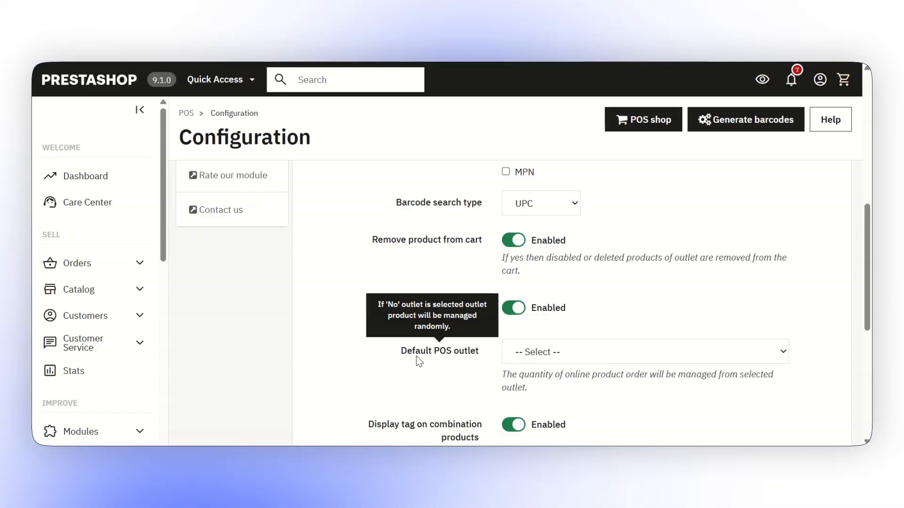
scroll(417, 356, down, 2)
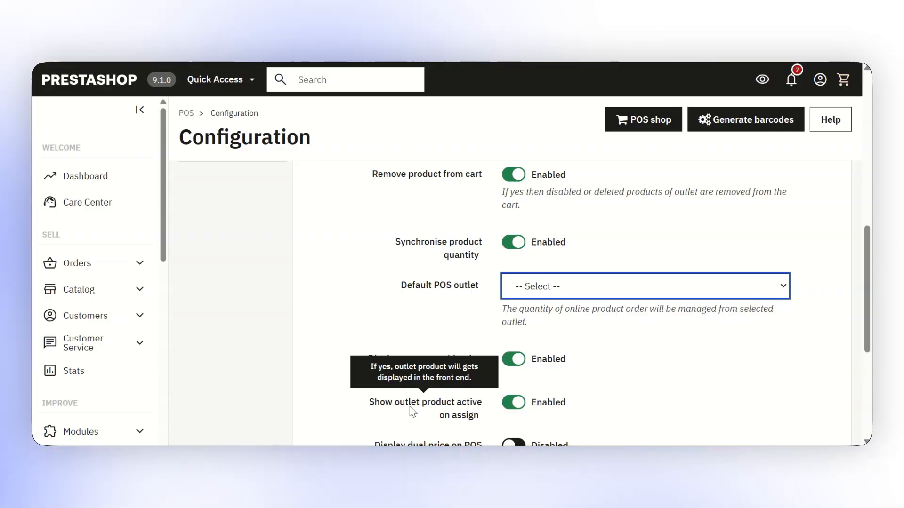
scroll(410, 405, down, 1)
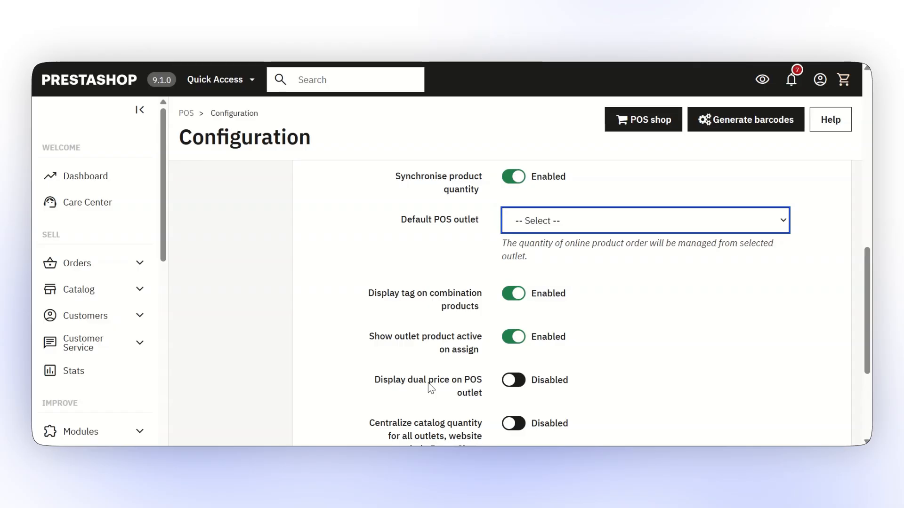
scroll(601, 385, down, 2)
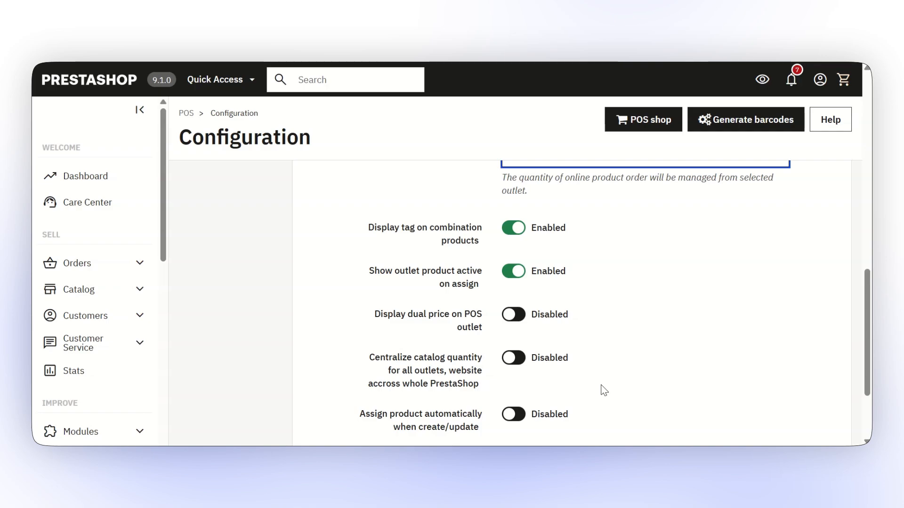
scroll(604, 391, down, 2)
mouse_move(416, 360)
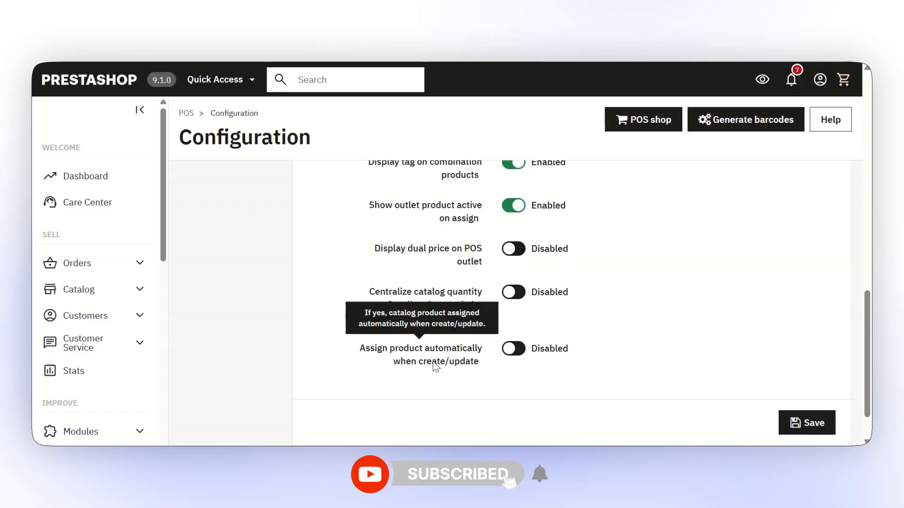
click(807, 423)
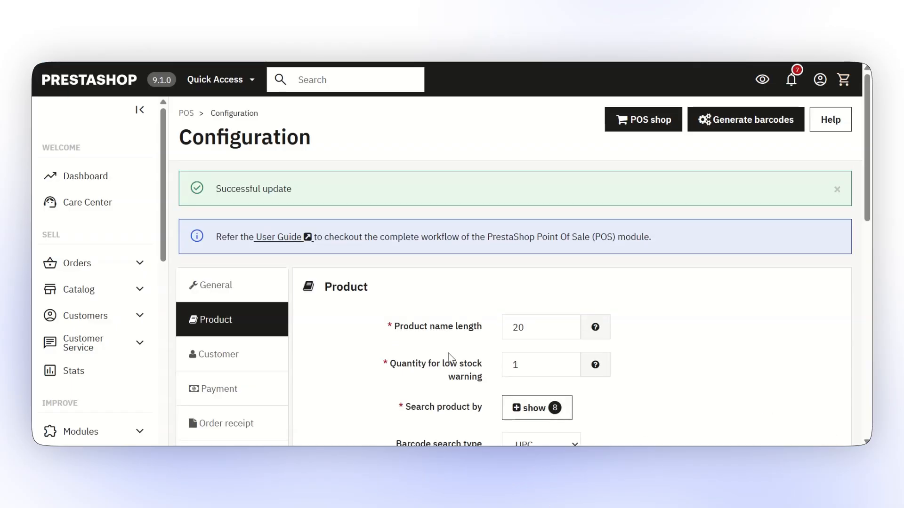
- Open the Customer settings, switch guest checkout on and back off to view its guest account field, and examine customer group selection
click(206, 358)
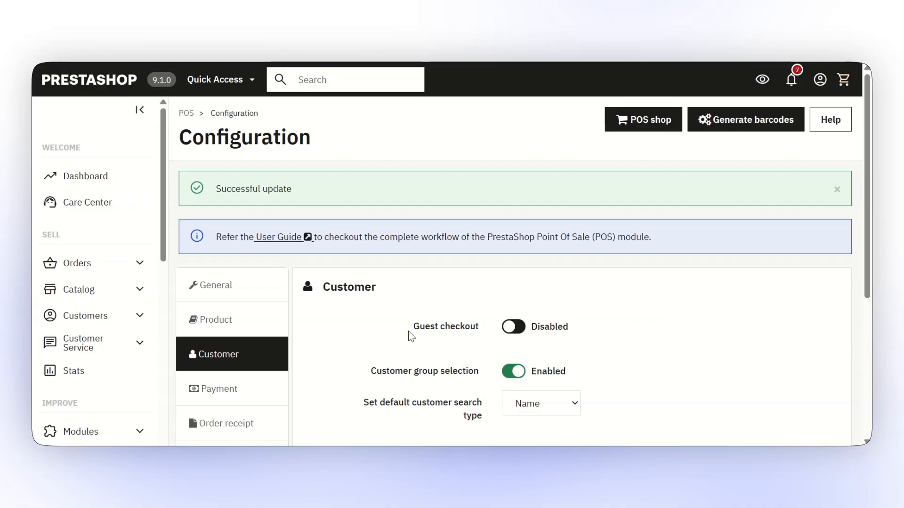
mouse_move(453, 330)
click(511, 328)
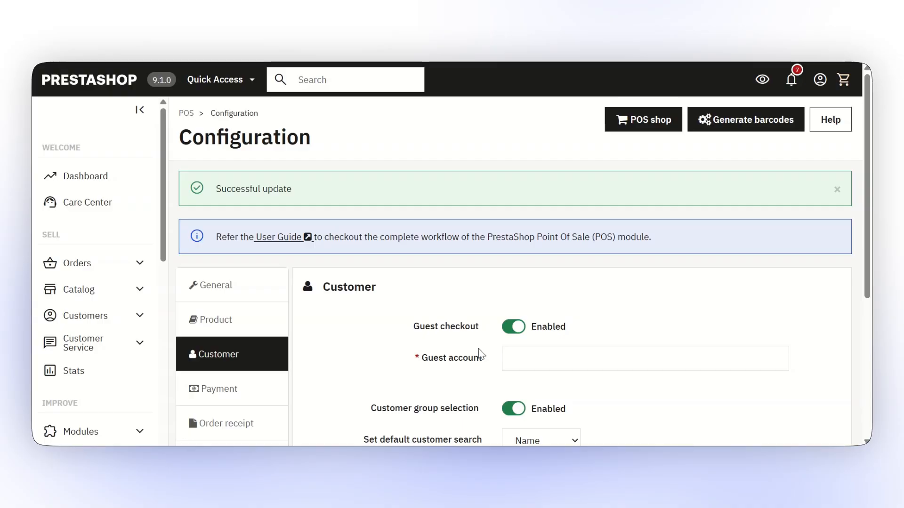
click(506, 329)
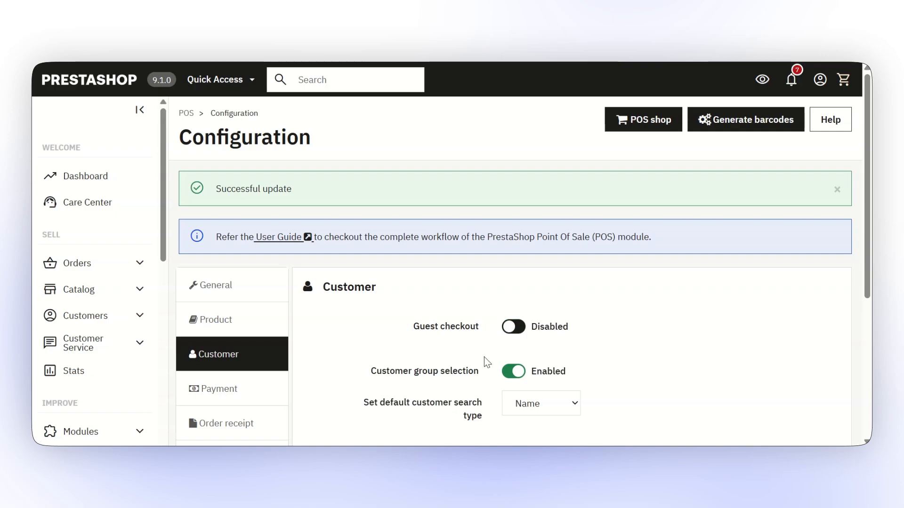
mouse_move(450, 376)
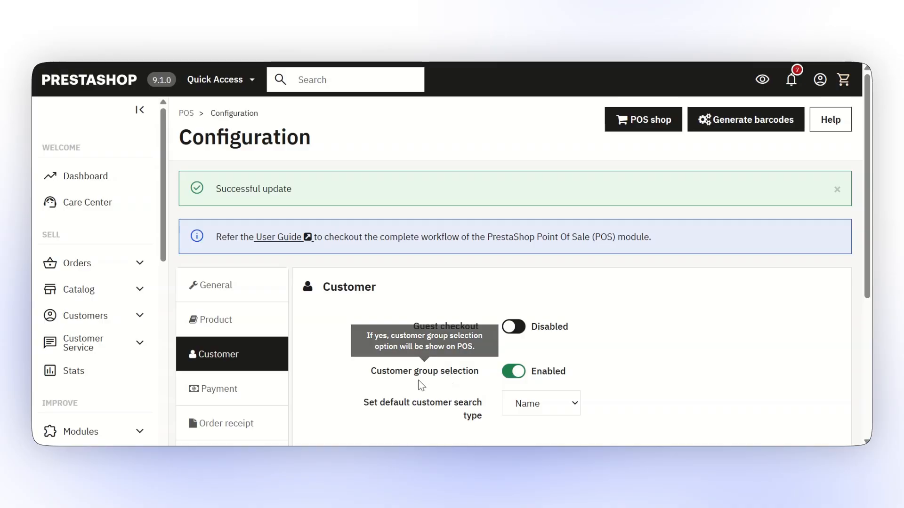
mouse_move(411, 376)
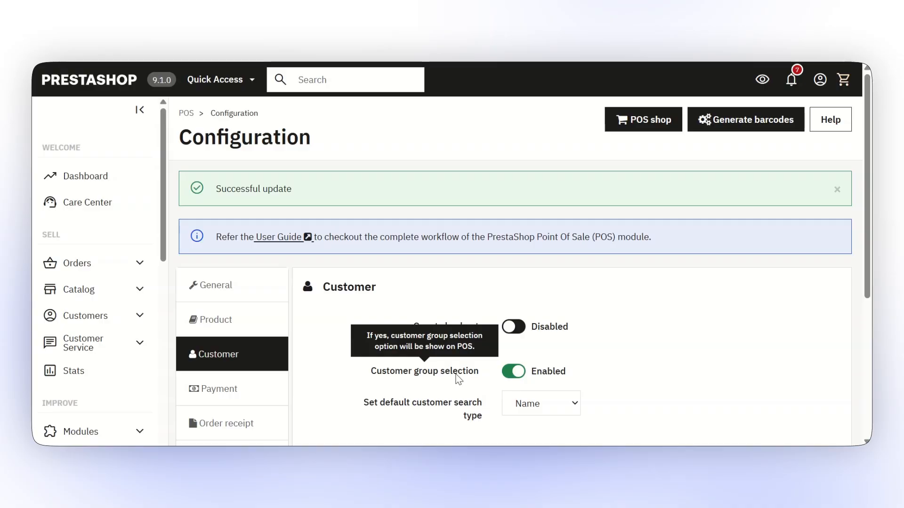
- Keep Name as the default customer search type and save the Customer settings
scroll(458, 379, down, 2)
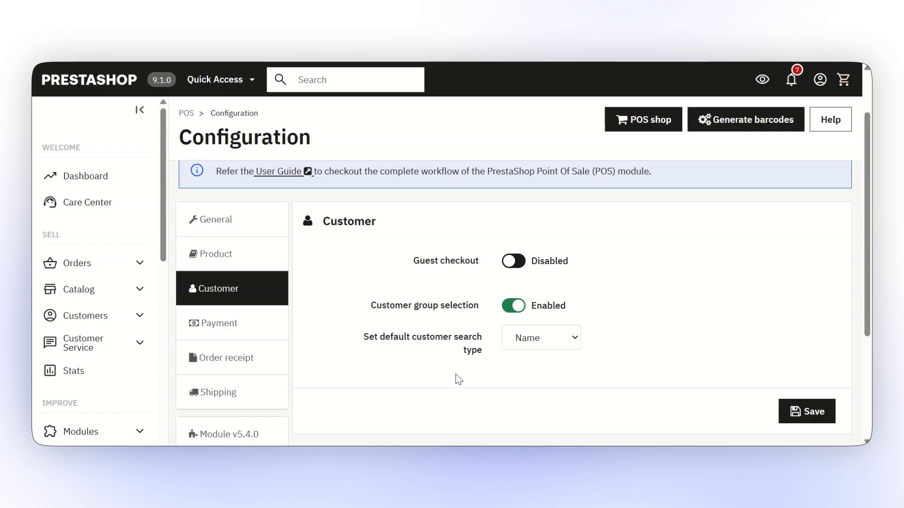
click(528, 346)
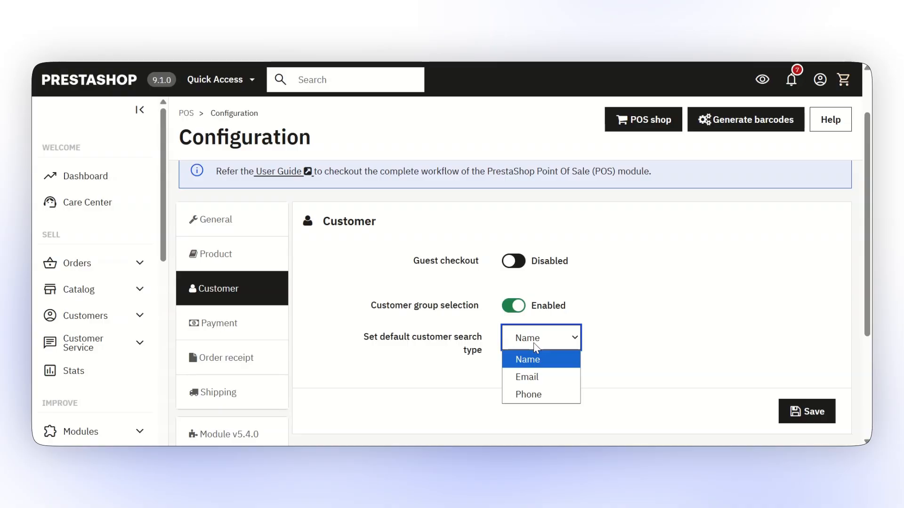
click(533, 343)
click(797, 411)
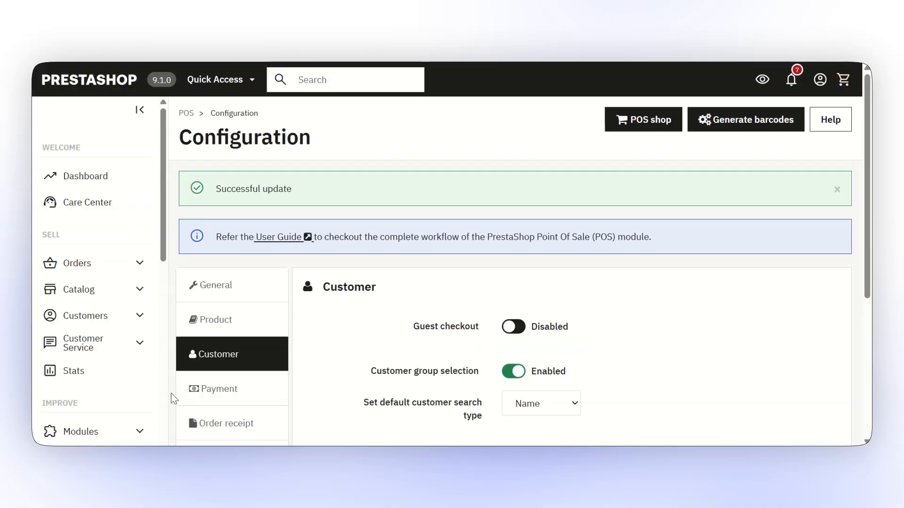
- In the Payment settings, review the order status options, choose Cash as the default order return payment method and save
click(216, 398)
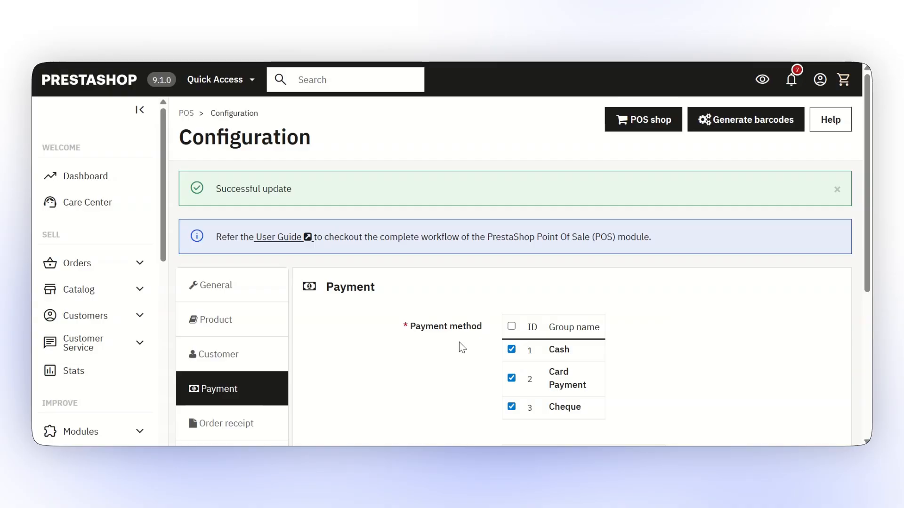
scroll(459, 342, down, 1)
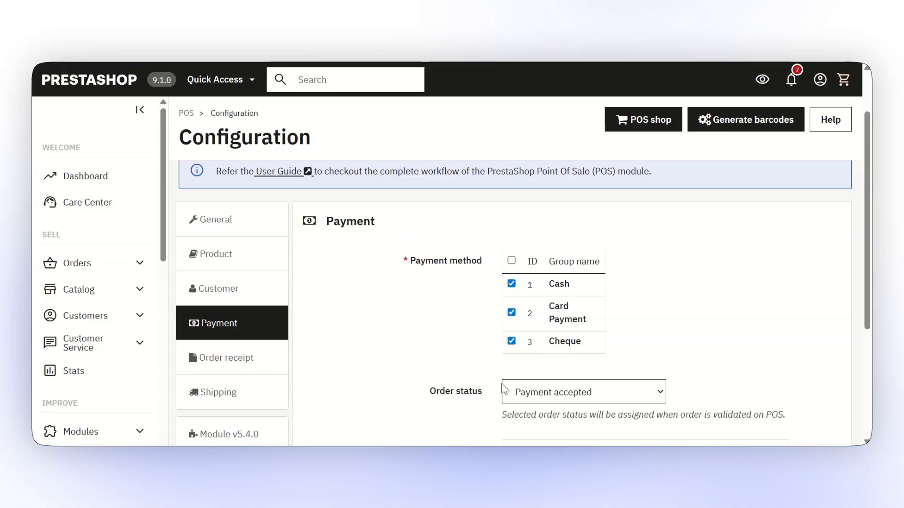
click(520, 395)
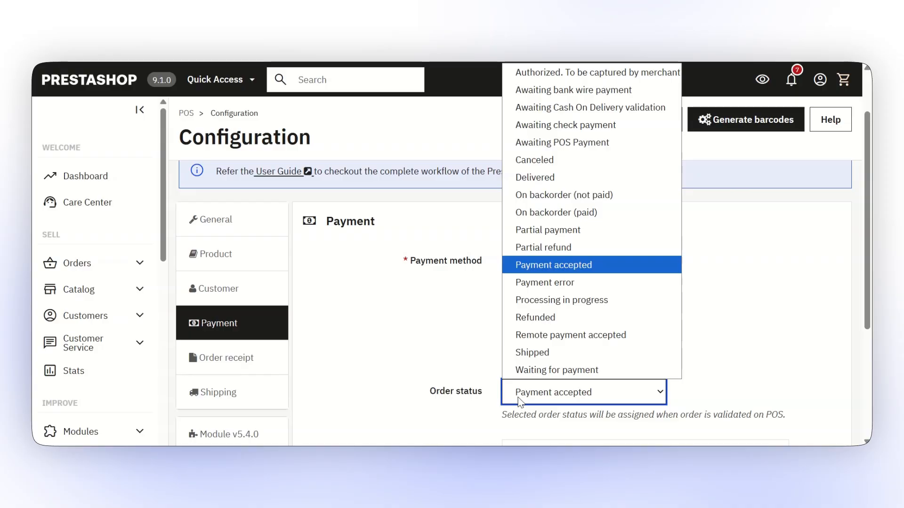
scroll(460, 366, down, 3)
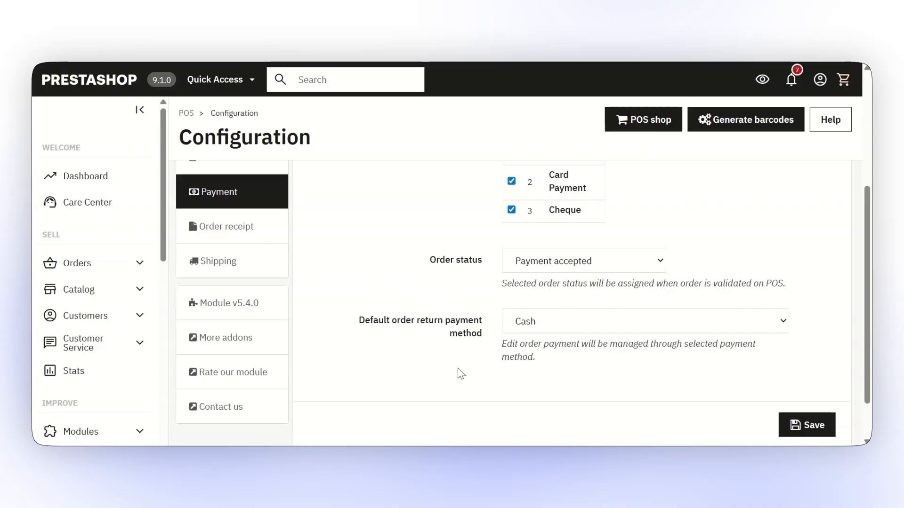
click(529, 323)
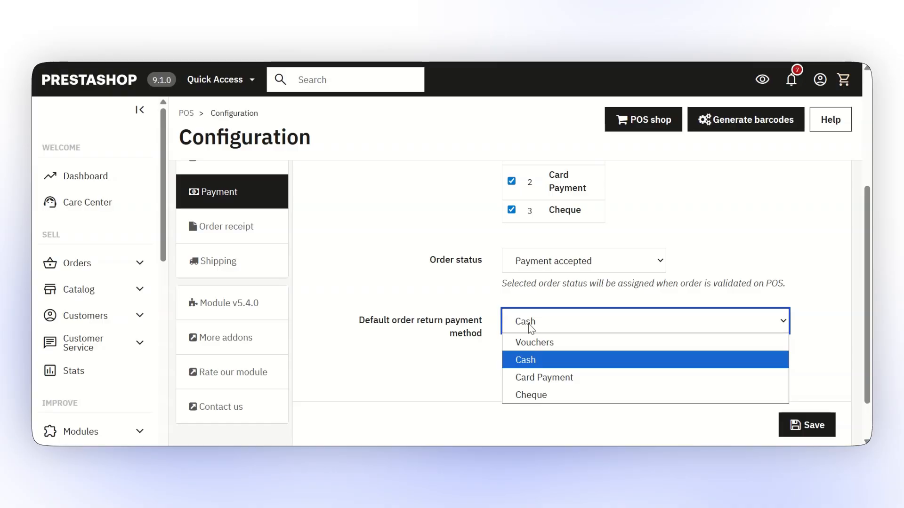
click(521, 359)
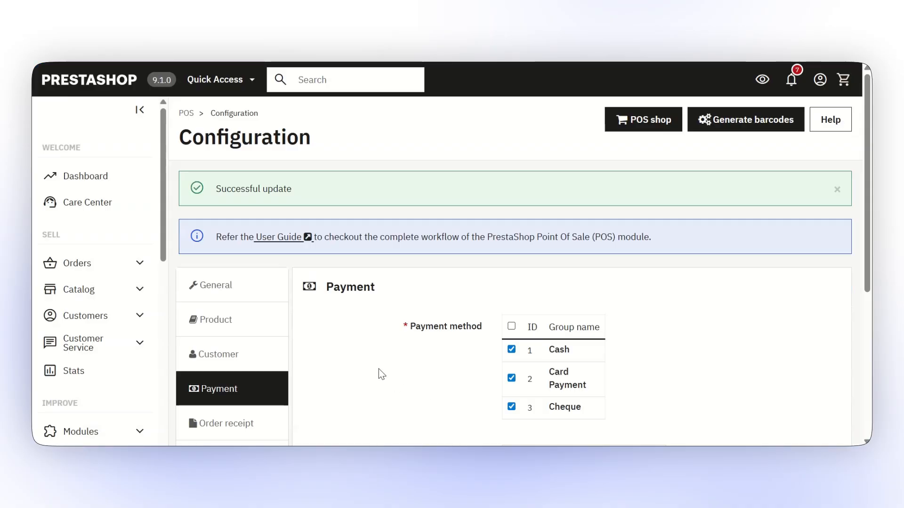
- Open the Order receipt settings and review the printing type options, keeping Raw printing
scroll(381, 375, down, 2)
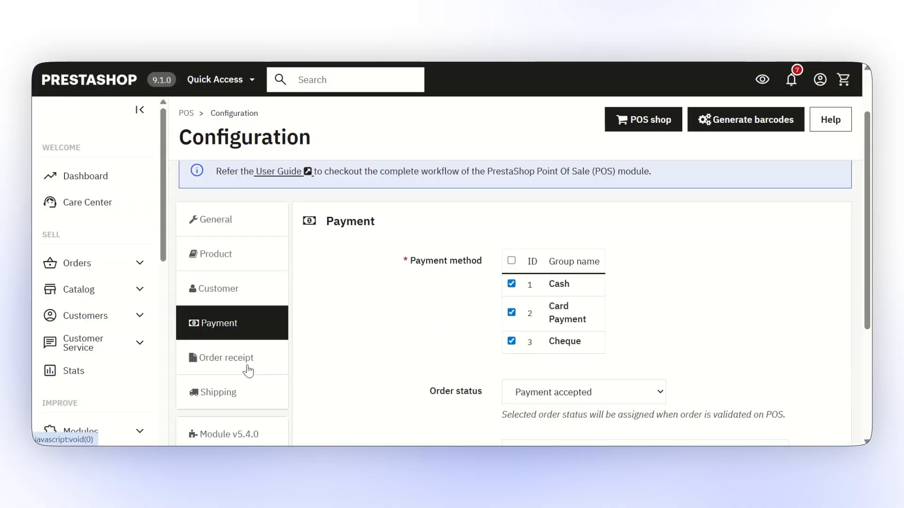
click(248, 372)
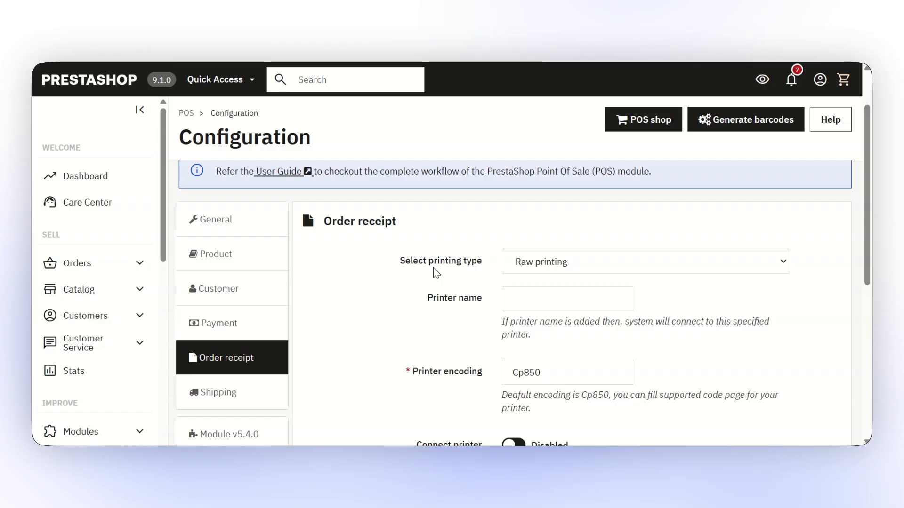
click(529, 274)
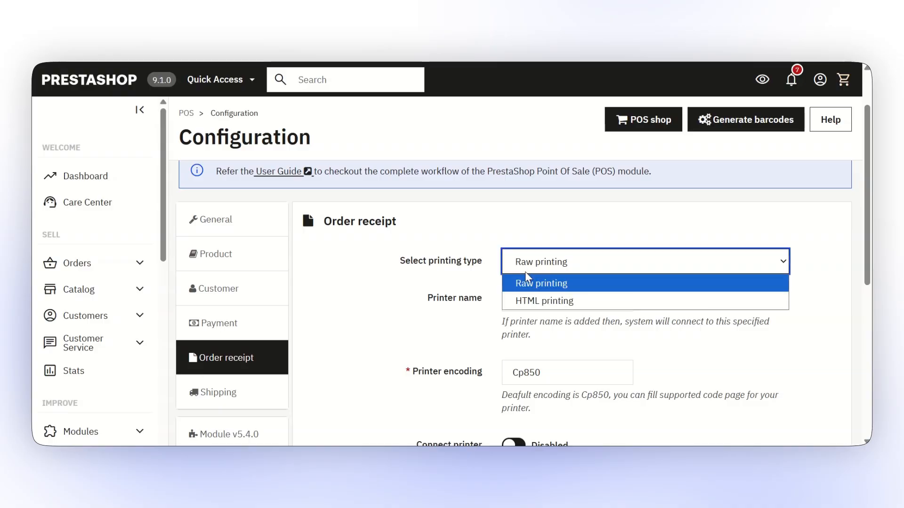
click(440, 324)
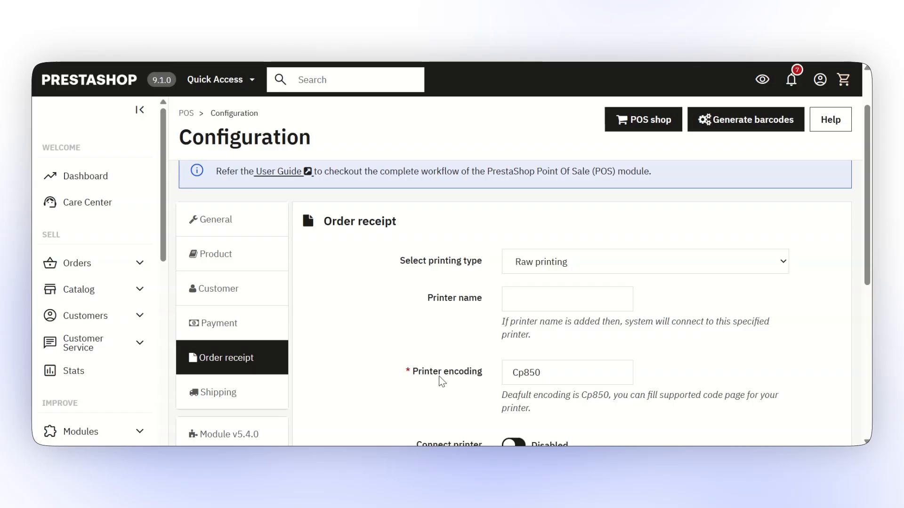
- Review the printer connection, cash drawer, discount, email and barcode options for order receipts, and save the Order receipt settings
scroll(441, 382, down, 3)
mouse_move(435, 325)
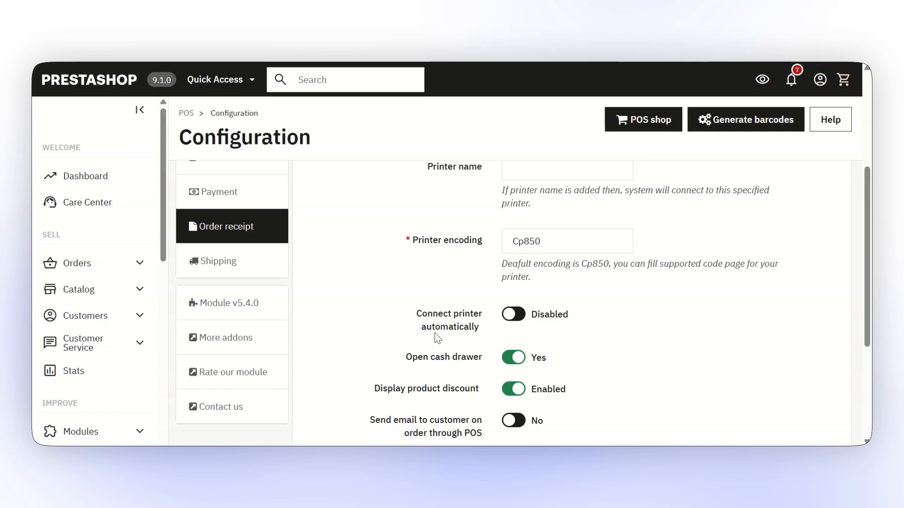
scroll(434, 333, down, 2)
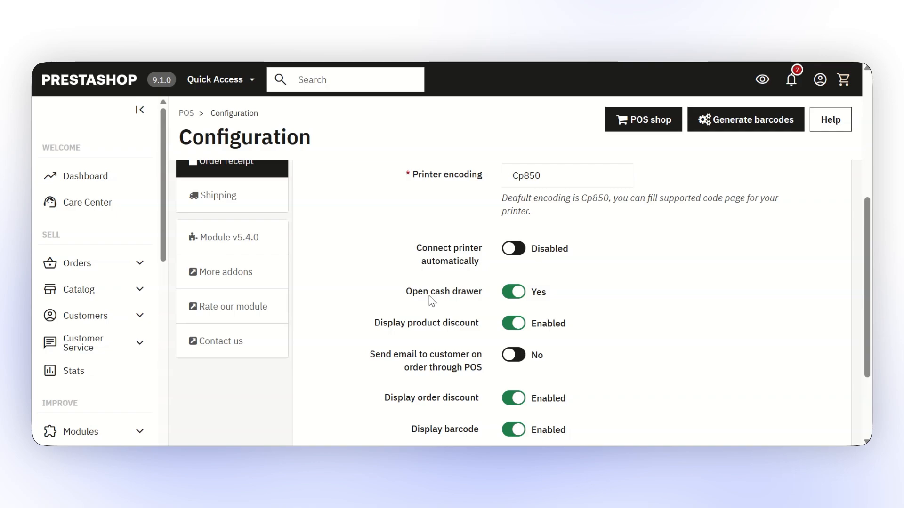
mouse_move(422, 327)
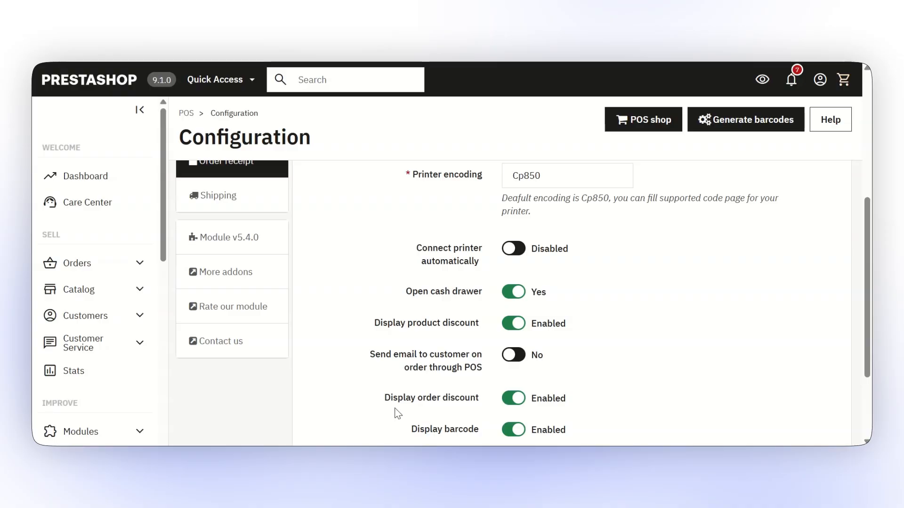
scroll(398, 413, down, 2)
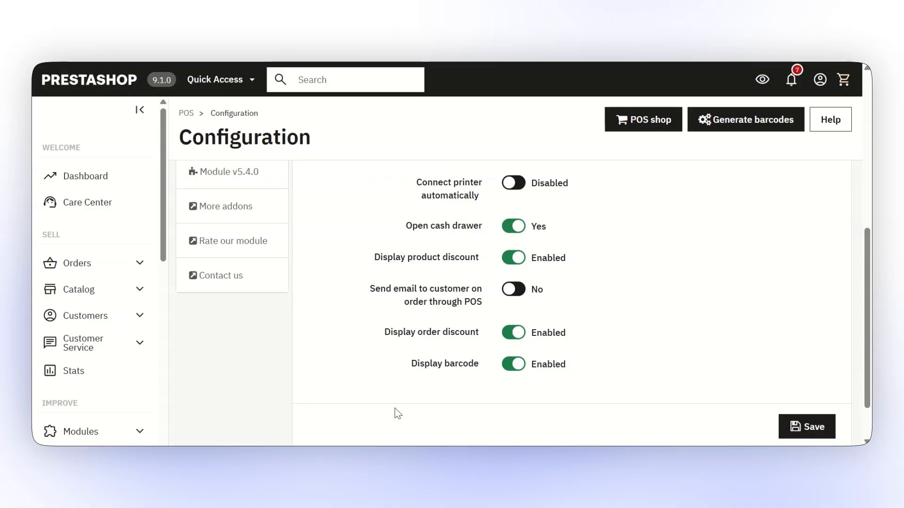
click(803, 421)
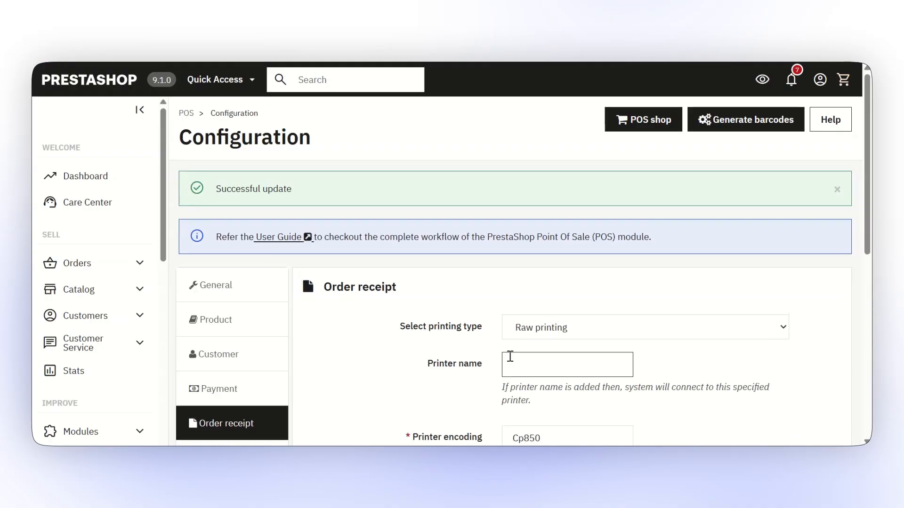
- Enable shipping in the Shipping settings, keep POS Carrier as the shipping method and default, and save
scroll(315, 359, down, 1)
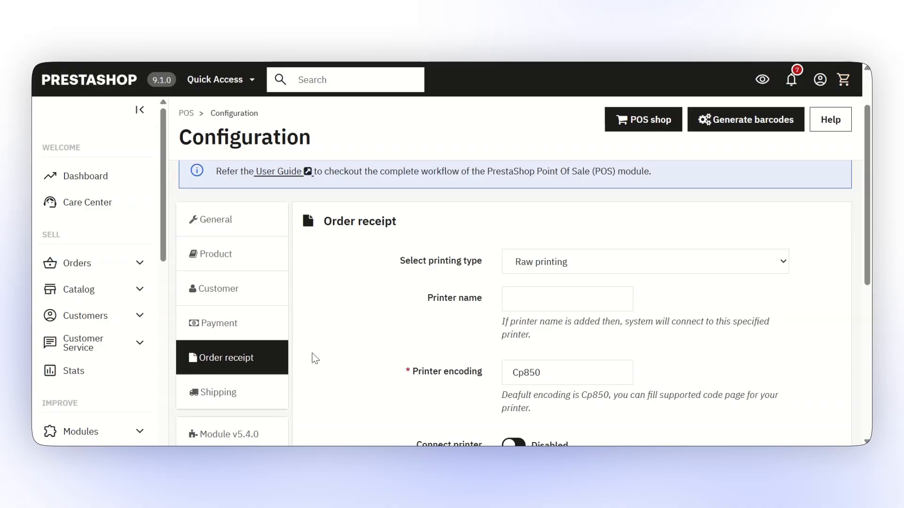
click(259, 400)
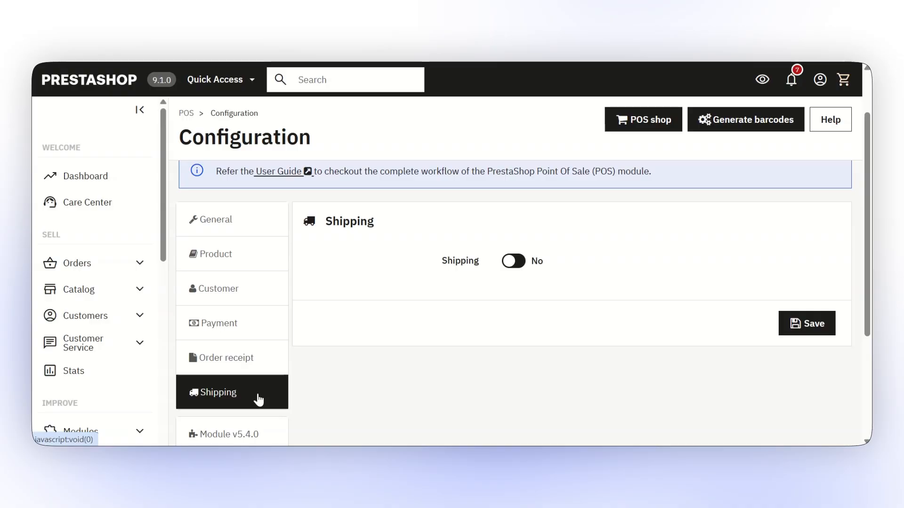
click(509, 266)
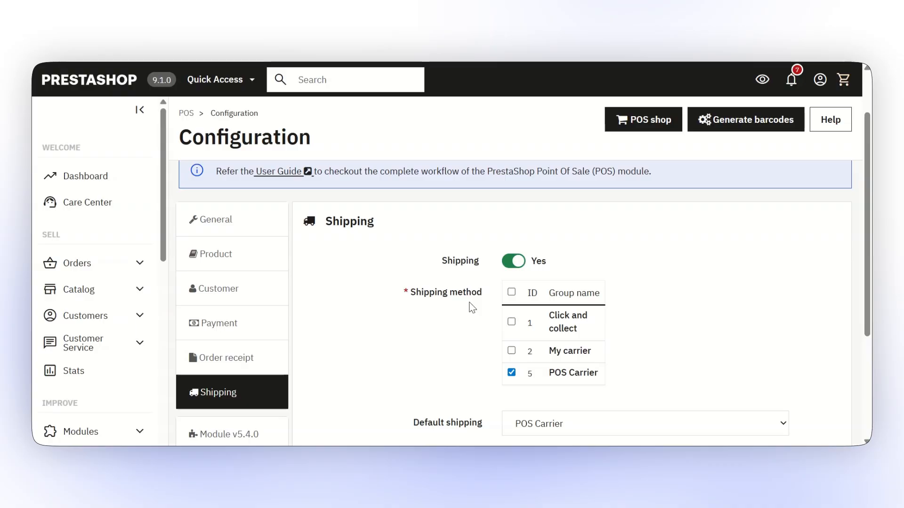
scroll(472, 309, down, 3)
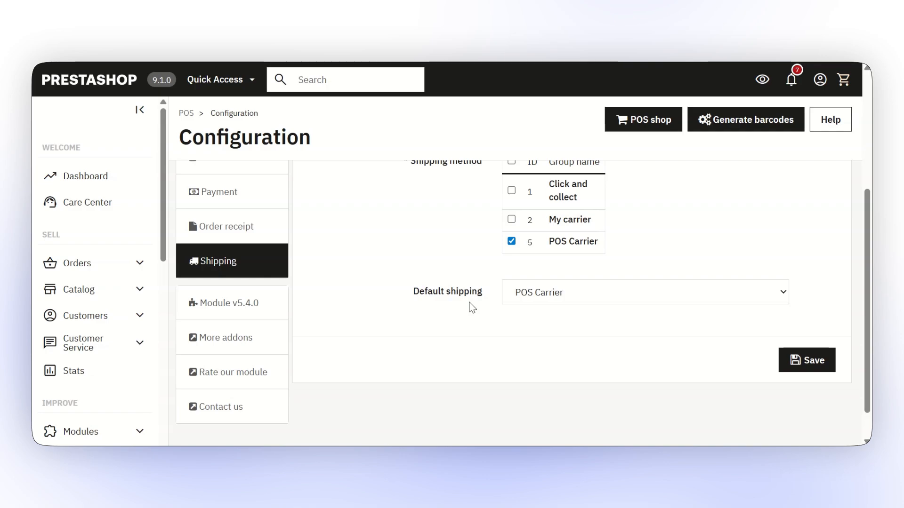
scroll(472, 309, down, 1)
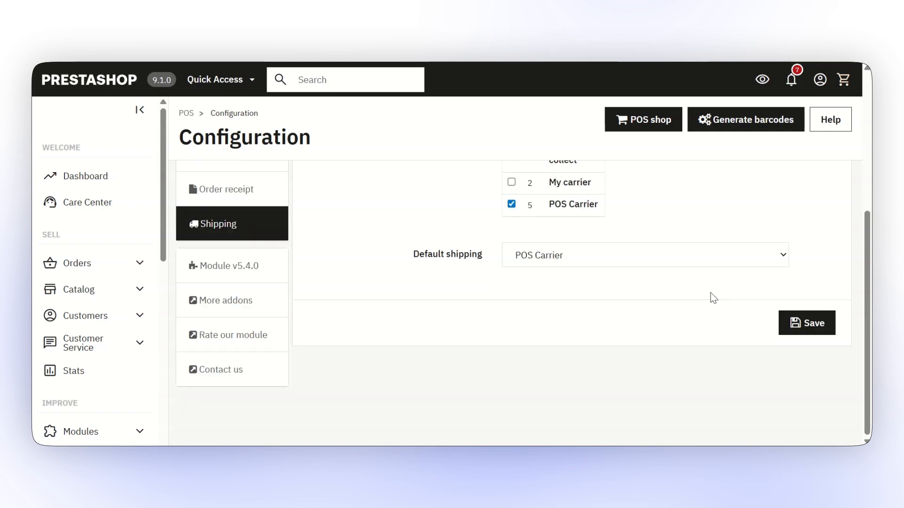
click(800, 330)
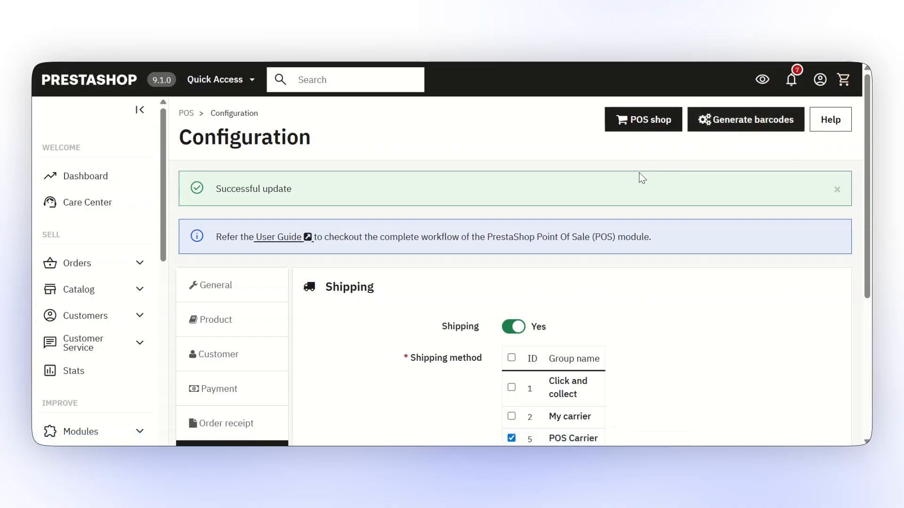
- Start a new outlet in the POS Outlets section and name it "POS offline store"
scroll(106, 312, down, 10)
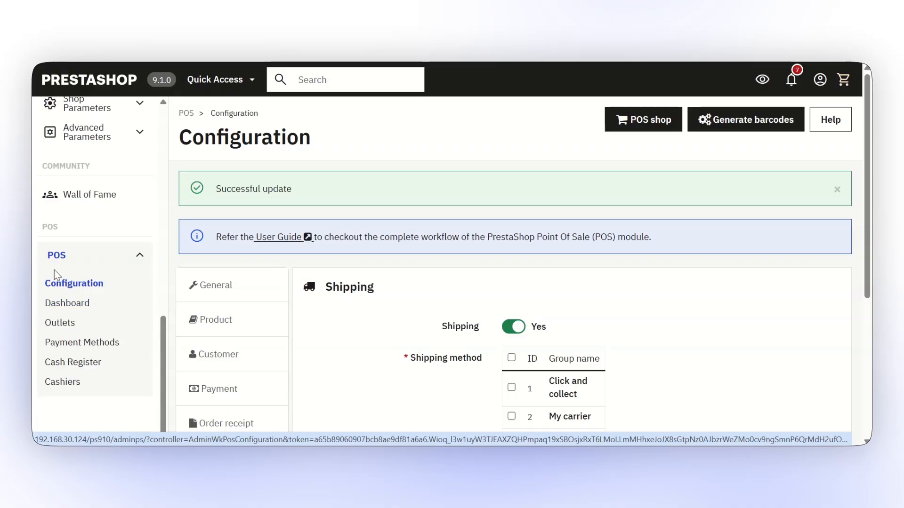
click(58, 324)
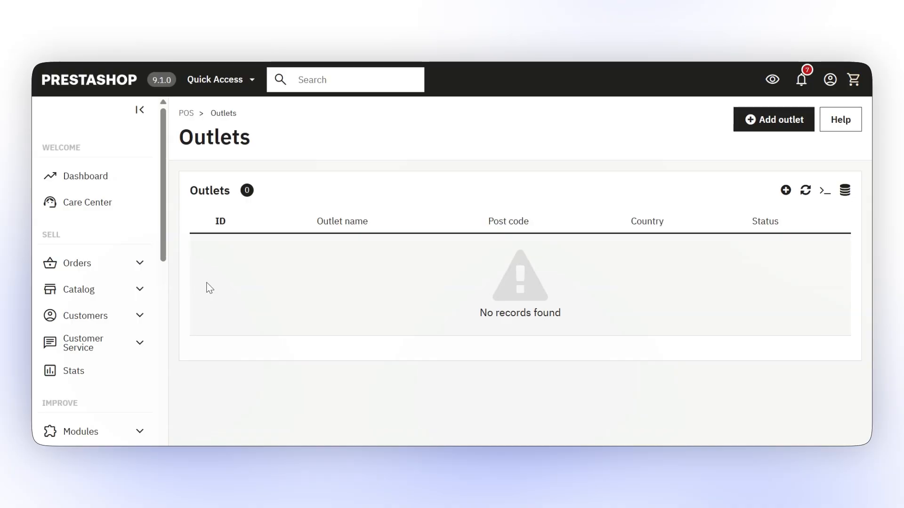
click(755, 122)
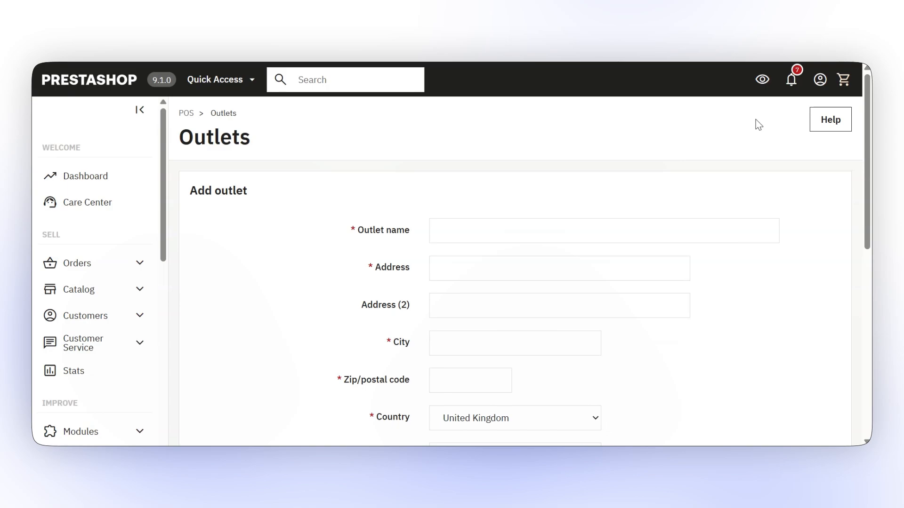
click(581, 279)
click(454, 225)
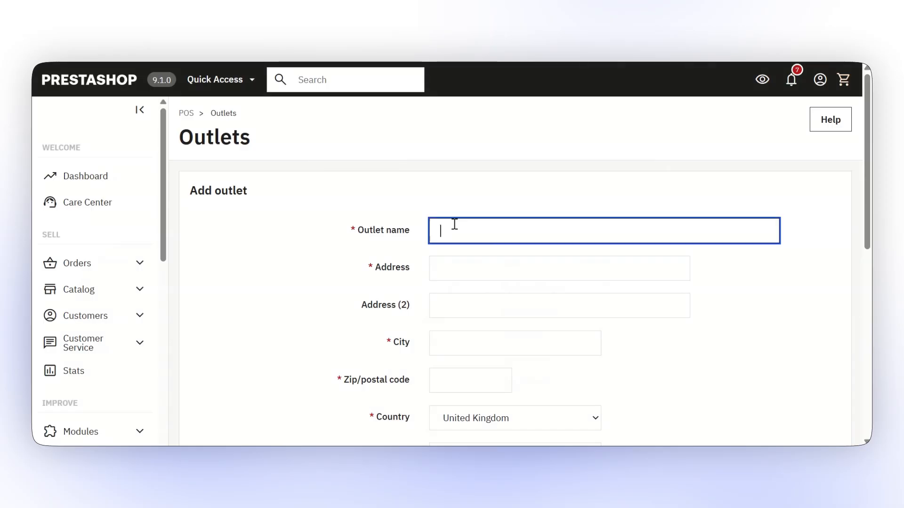
text(POS offline store)
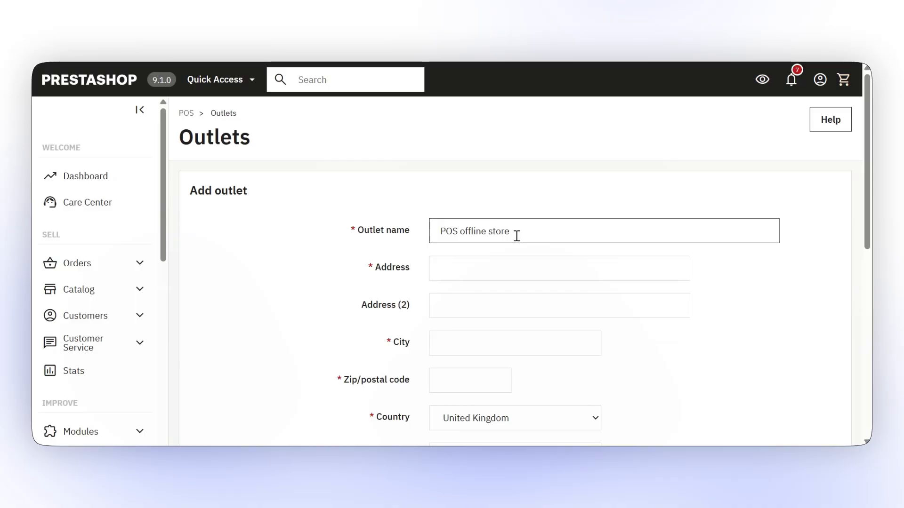
- Fill in the outlet's address, city and postal code, keeping United Kingdom as the country
click(444, 269)
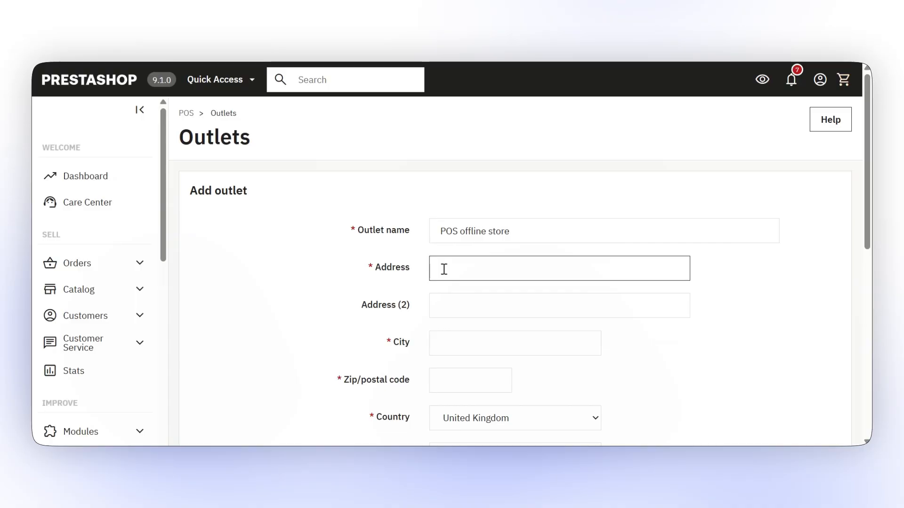
click(444, 269)
text(Sector-63)
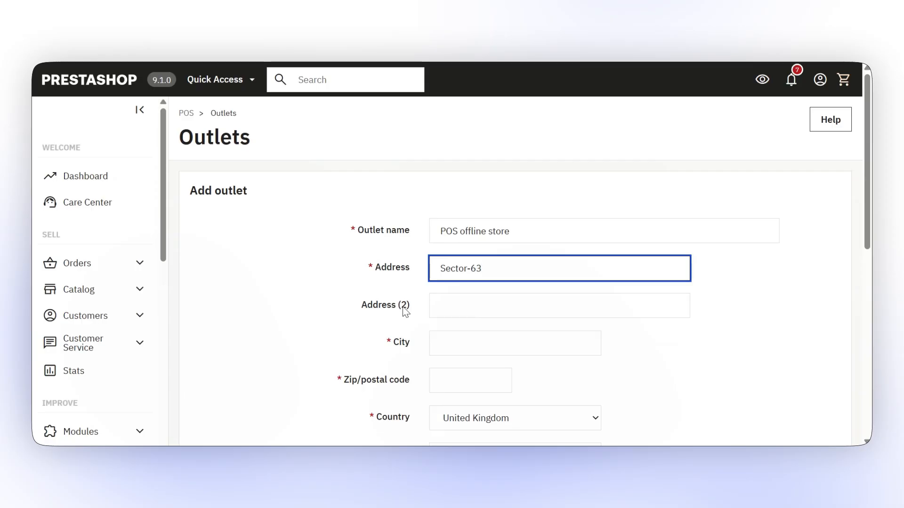
scroll(403, 308, down, 1)
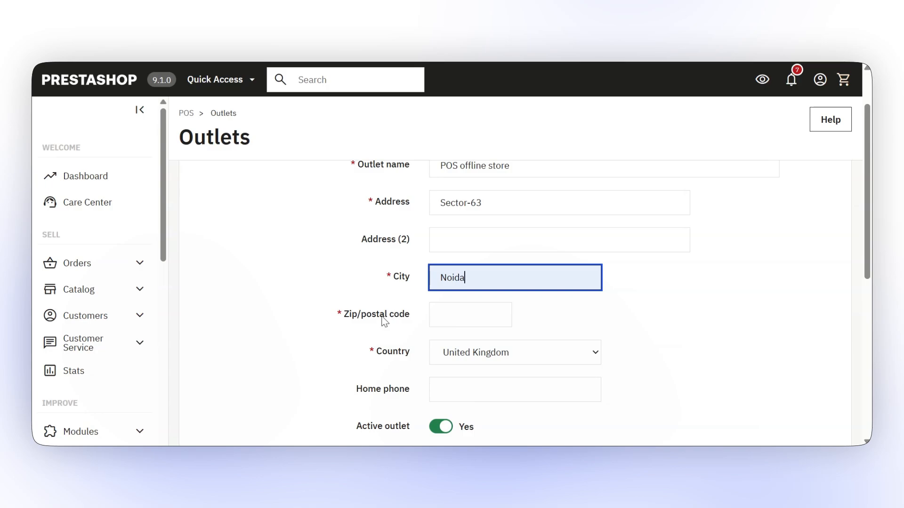
key(Tab)
text(201301)
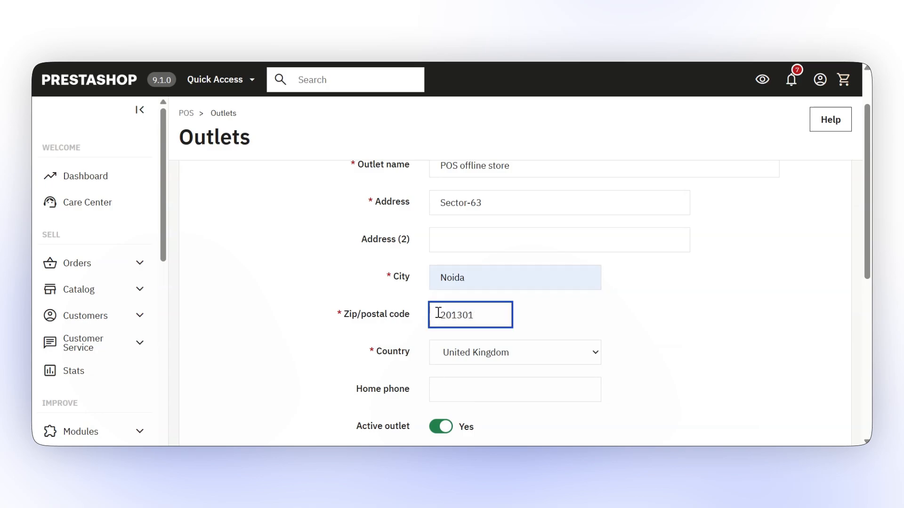
click(447, 358)
click(451, 357)
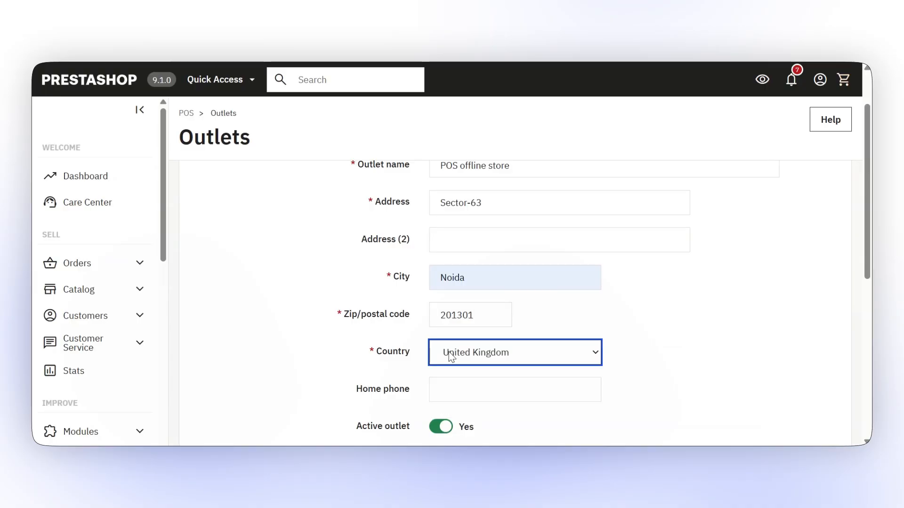
scroll(367, 339, down, 2)
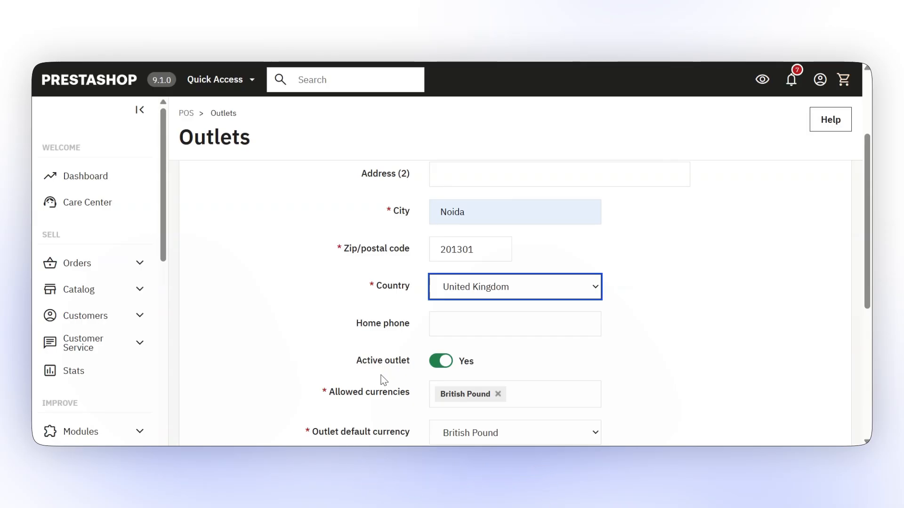
- Keep British Pound and English as the outlet's allowed and default currency and language, leave out the invoice logo, and save the outlet
scroll(424, 382, down, 3)
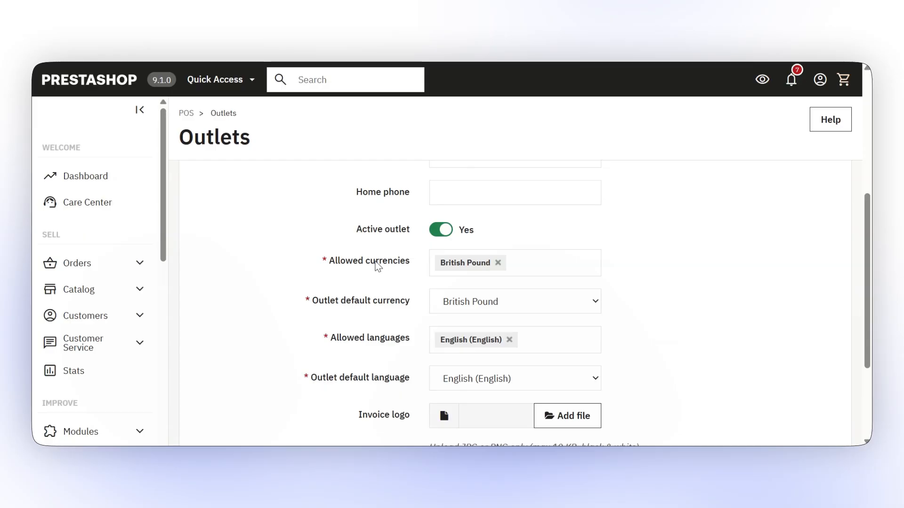
click(377, 267)
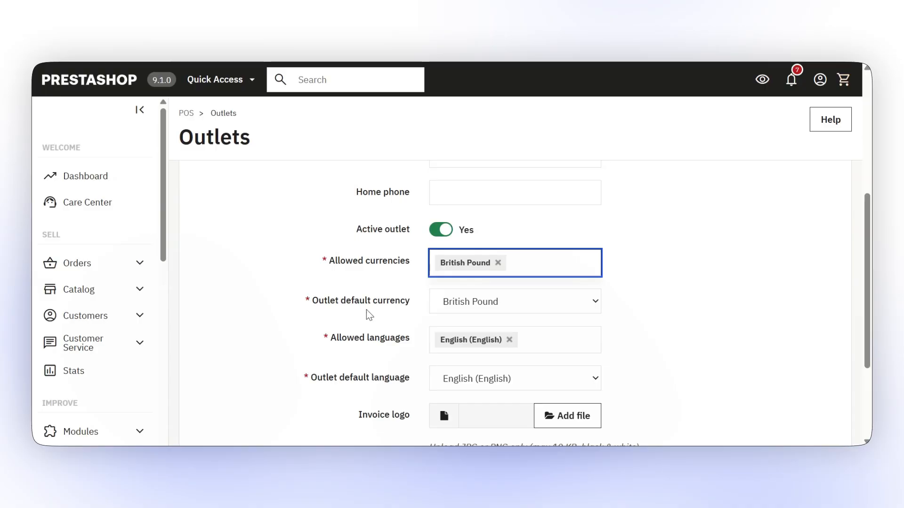
scroll(366, 309, down, 2)
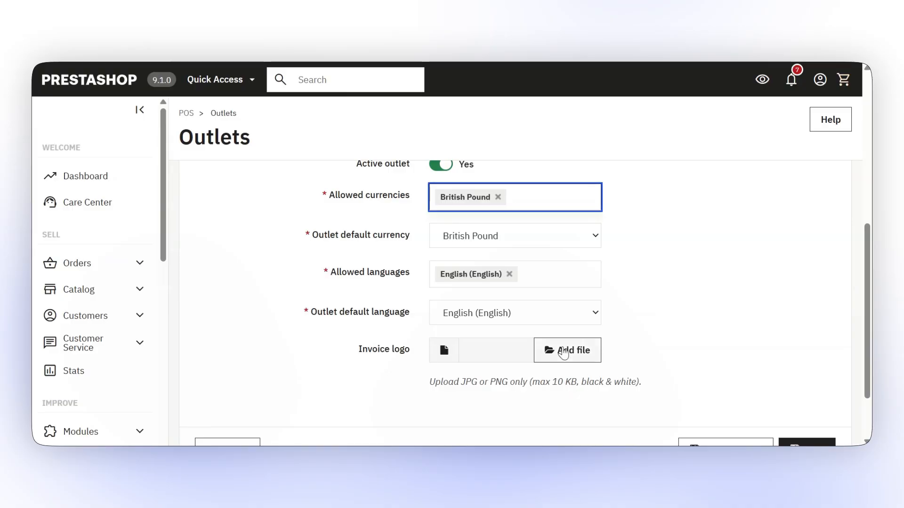
scroll(565, 347, down, 2)
click(793, 371)
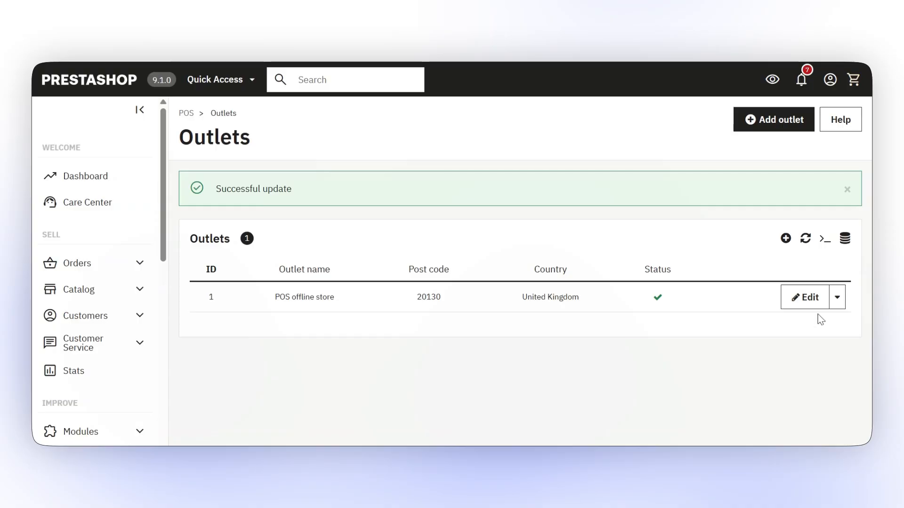
- Edit the POS offline store outlet and assign it the Hummingbird printed t-shirt, printed sweater and cushion, found by searching for "hum"
click(836, 304)
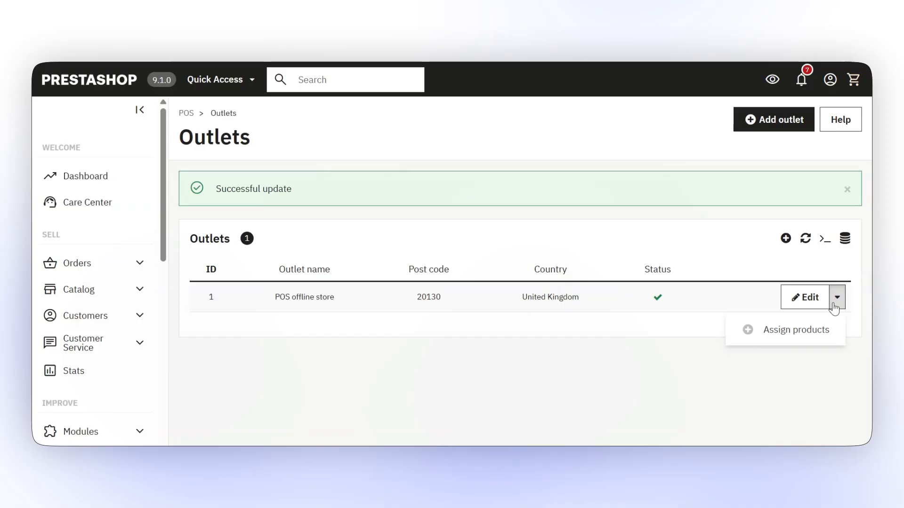
click(802, 302)
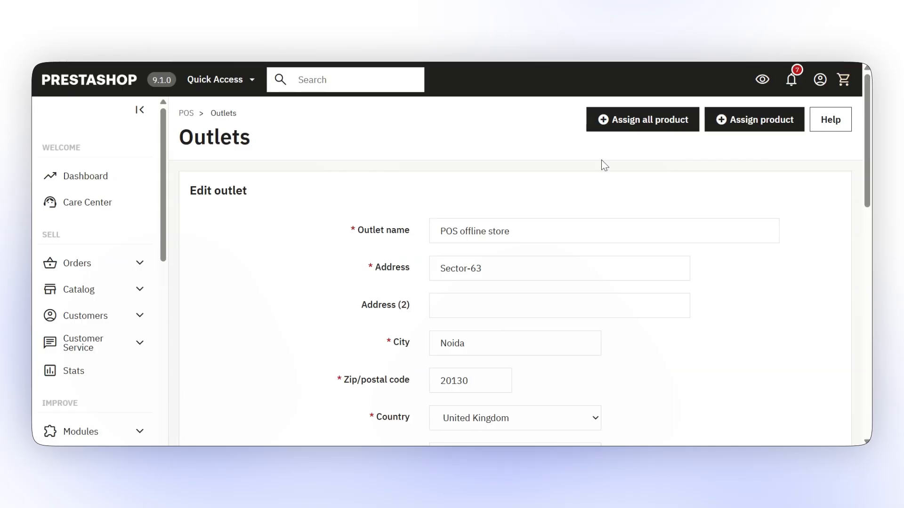
click(762, 125)
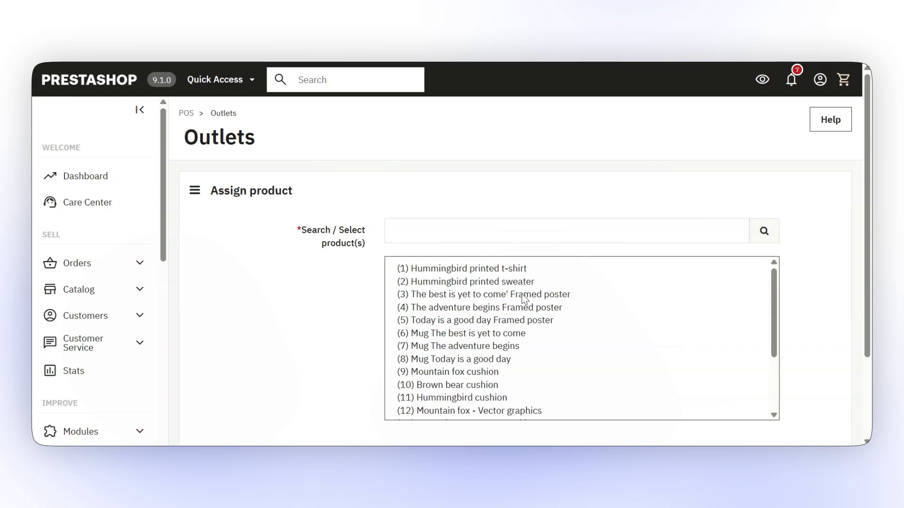
scroll(521, 294, down, 2)
scroll(522, 294, up, 2)
click(416, 233)
text(h)
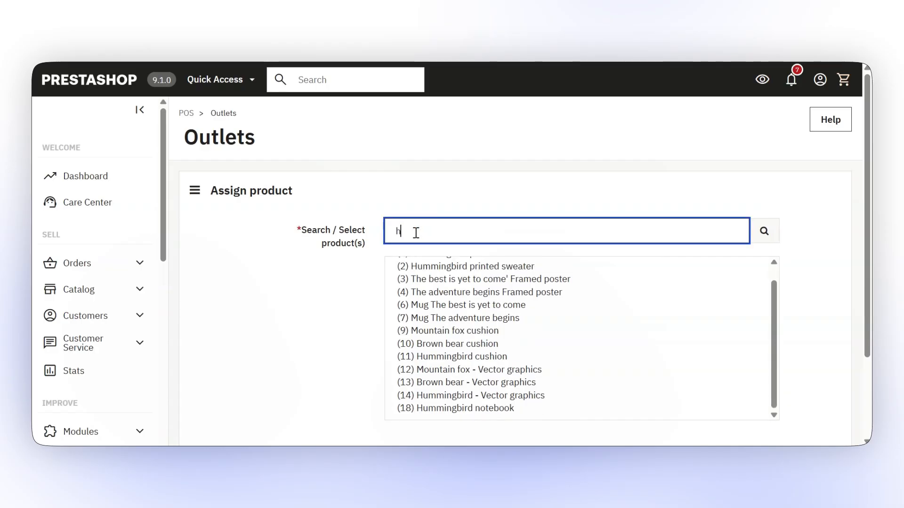
text(um)
click(403, 270)
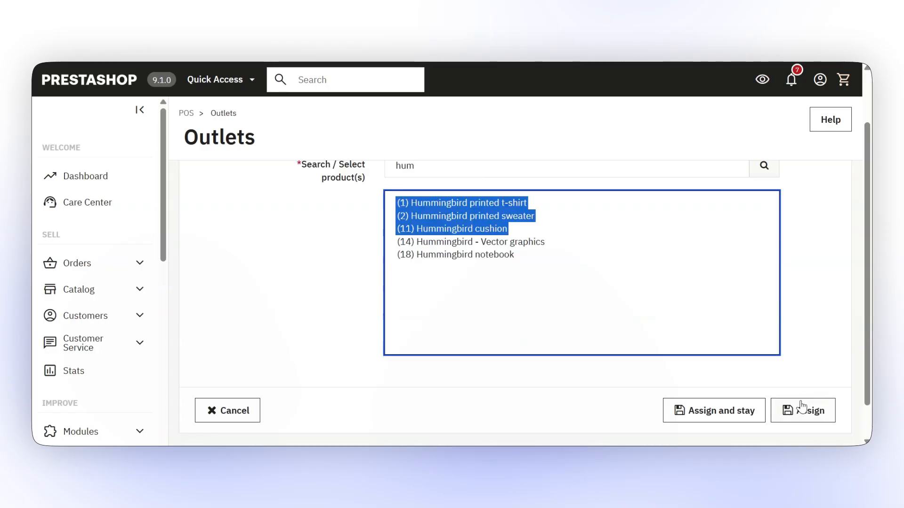
click(800, 410)
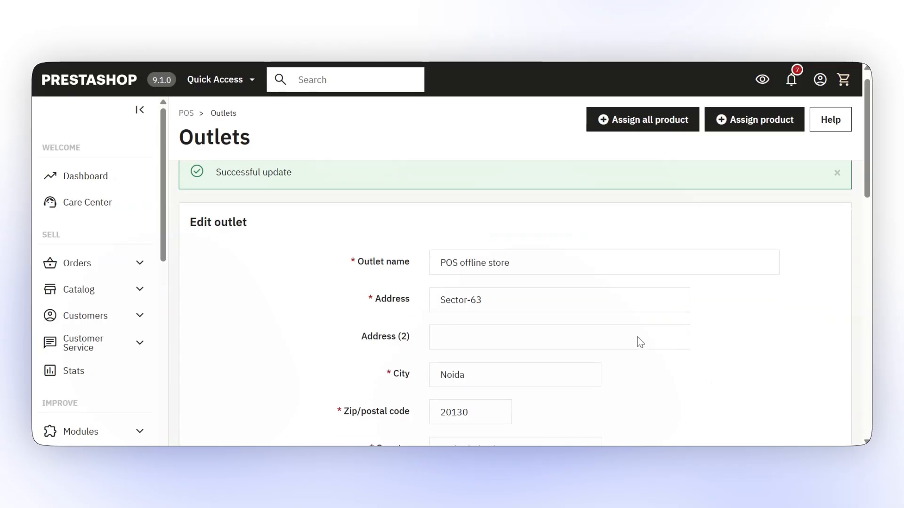
- Check the outlet's assigned products, assign all catalog products to the outlet, and review the resulting product list
scroll(638, 341, down, 10)
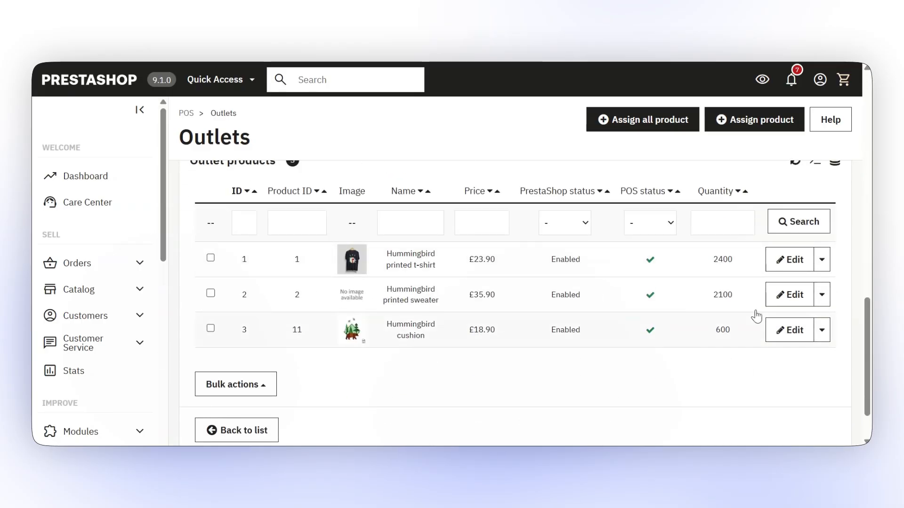
scroll(659, 282, up, 10)
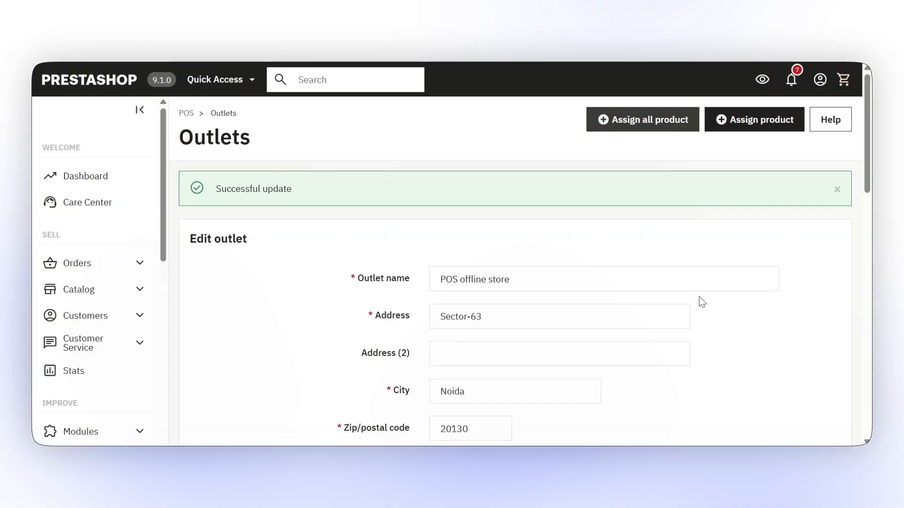
click(691, 260)
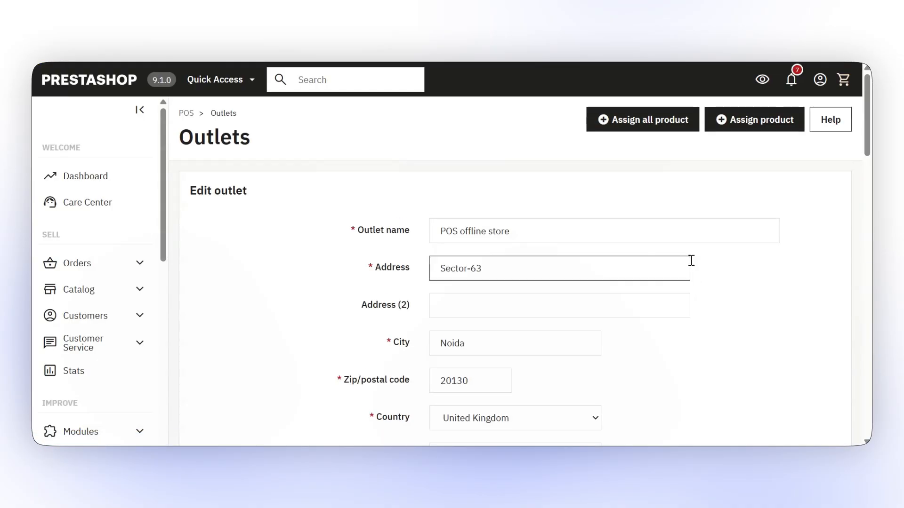
scroll(654, 234, down, 6)
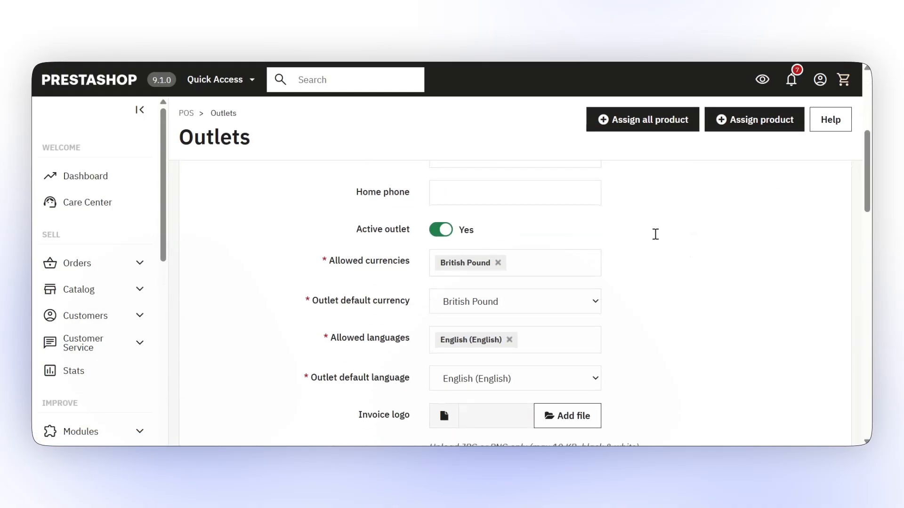
scroll(654, 234, down, 10)
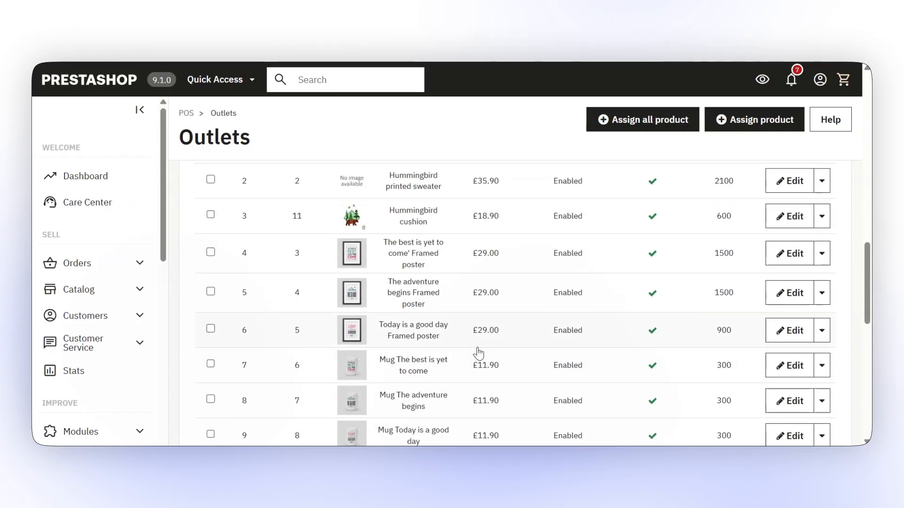
scroll(478, 354, up, 15)
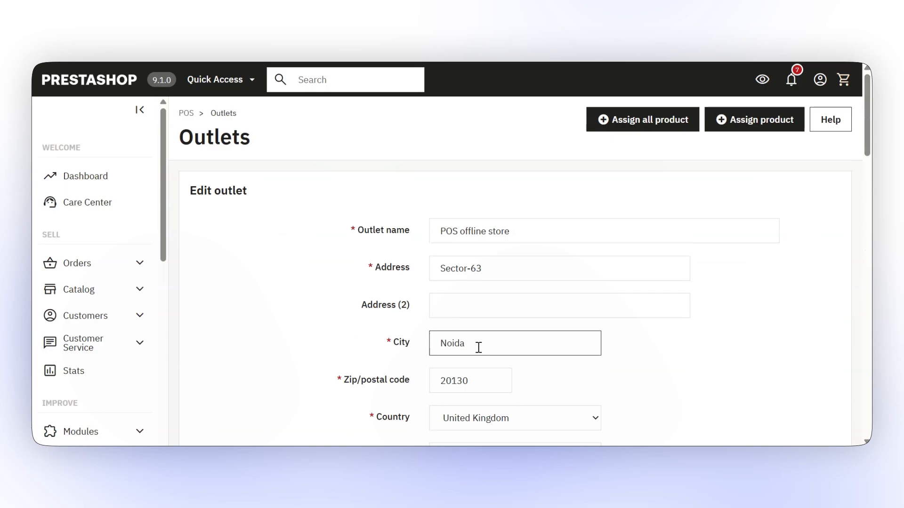
- Edit the Customizable mug in the product catalog, set it for sale both online and on POS, and save and publish it
click(68, 287)
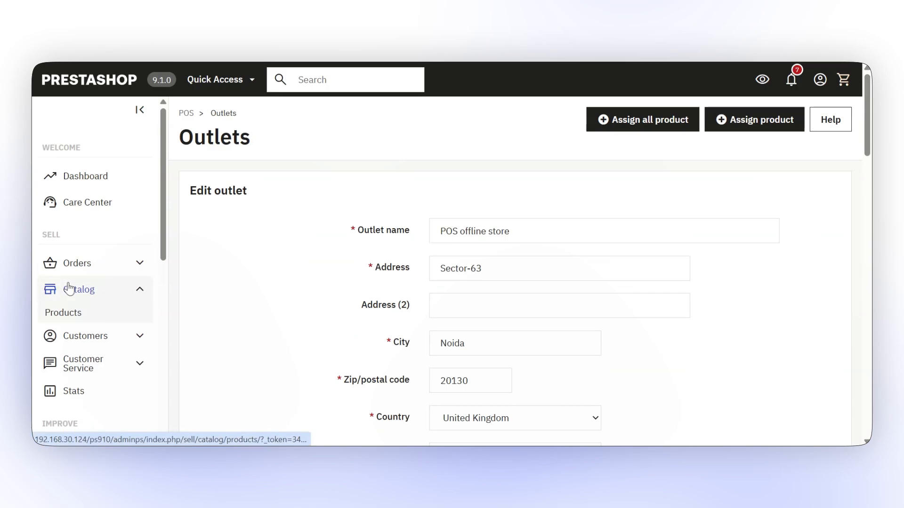
click(64, 318)
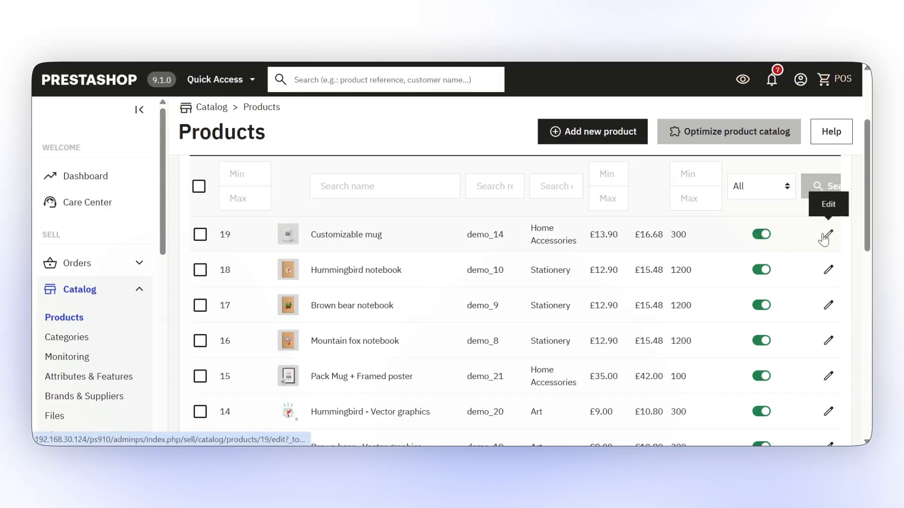
click(824, 236)
scroll(333, 238, down, 10)
scroll(333, 238, down, 2)
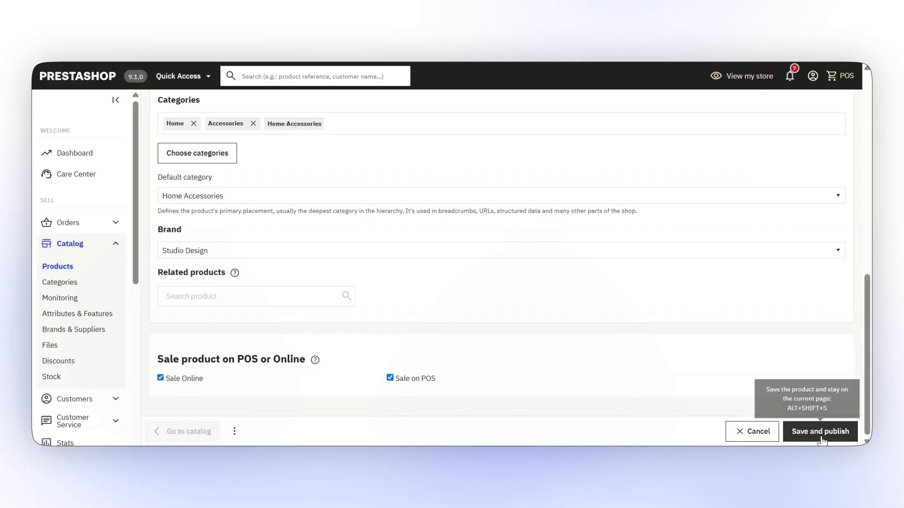
click(821, 438)
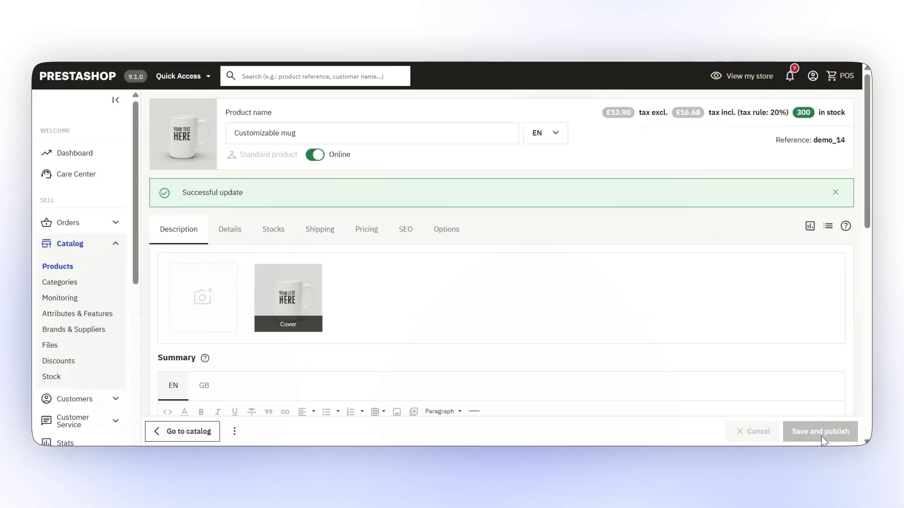
- Add an enabled payment method named UPI in the POS Payment Methods section and save it
scroll(105, 286, down, 8)
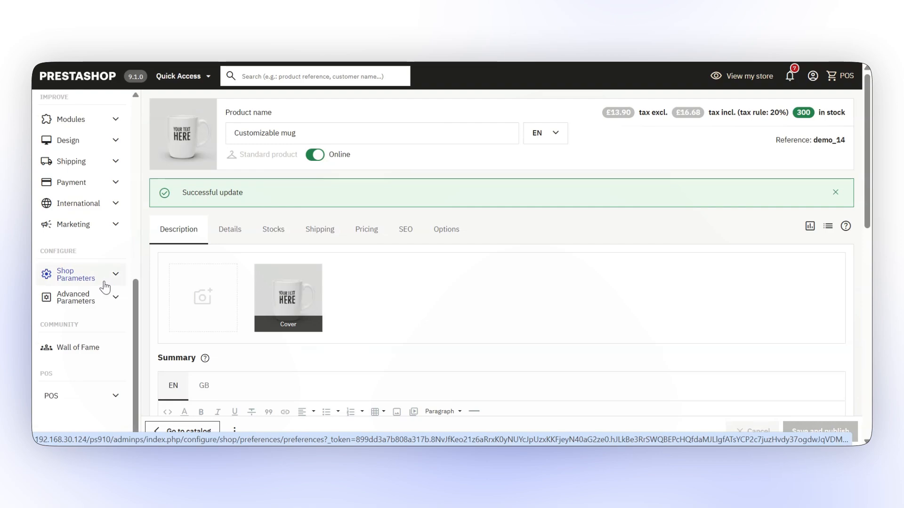
scroll(104, 288, down, 3)
click(83, 393)
scroll(83, 393, down, 5)
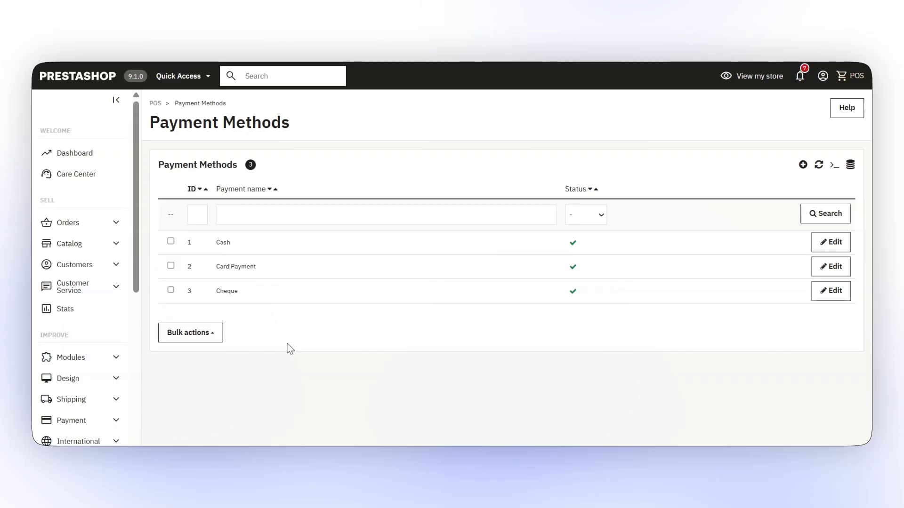
click(803, 166)
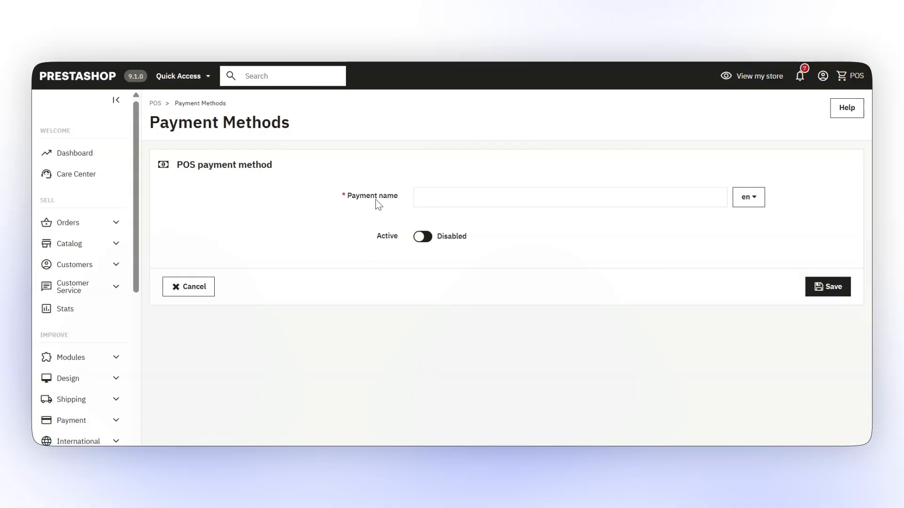
click(464, 199)
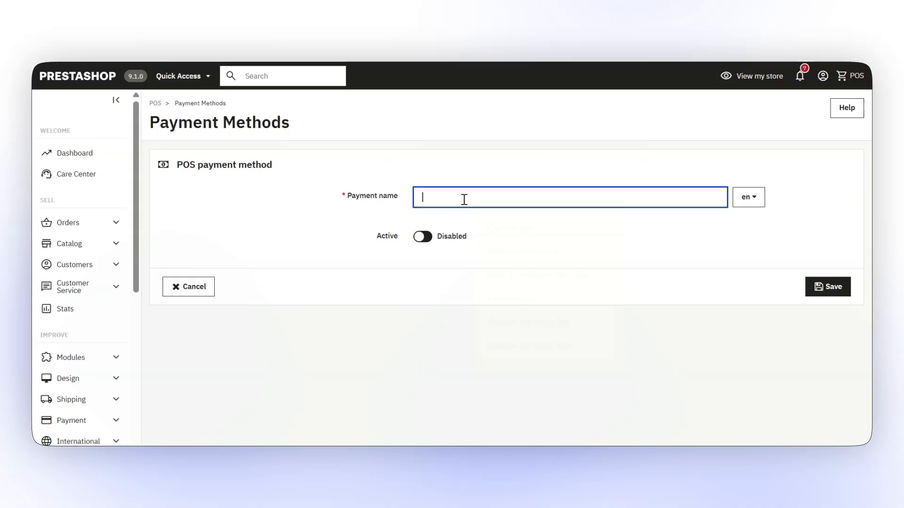
text(UPI)
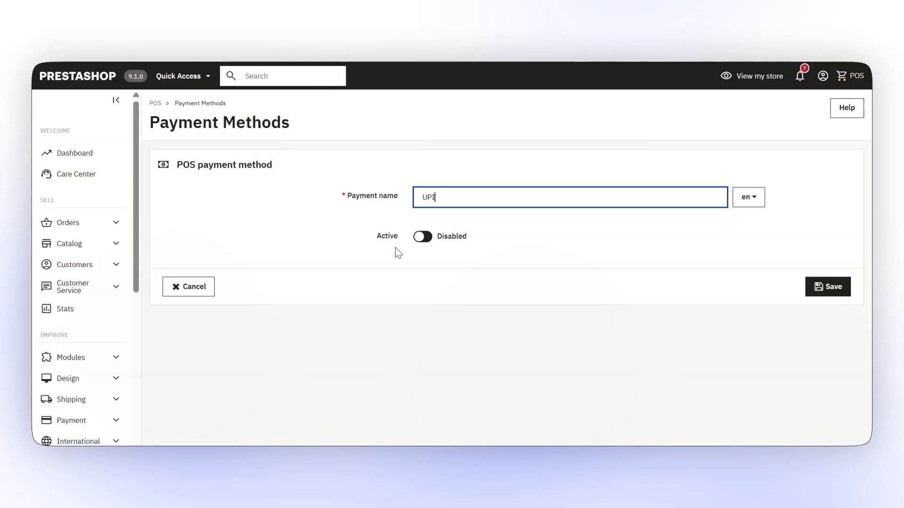
click(430, 243)
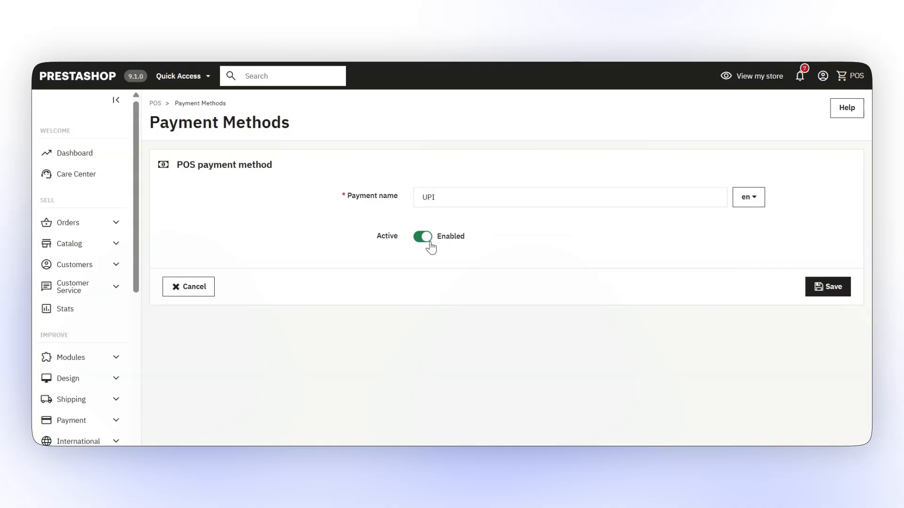
click(823, 287)
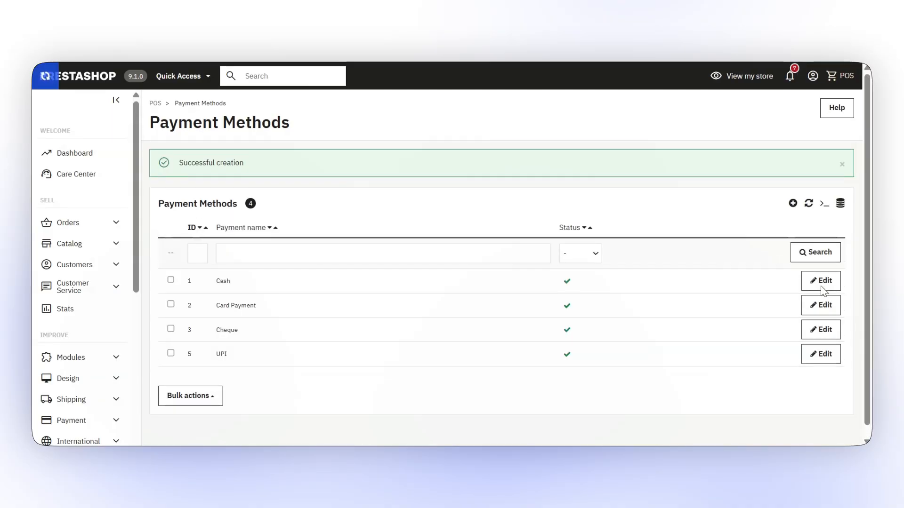
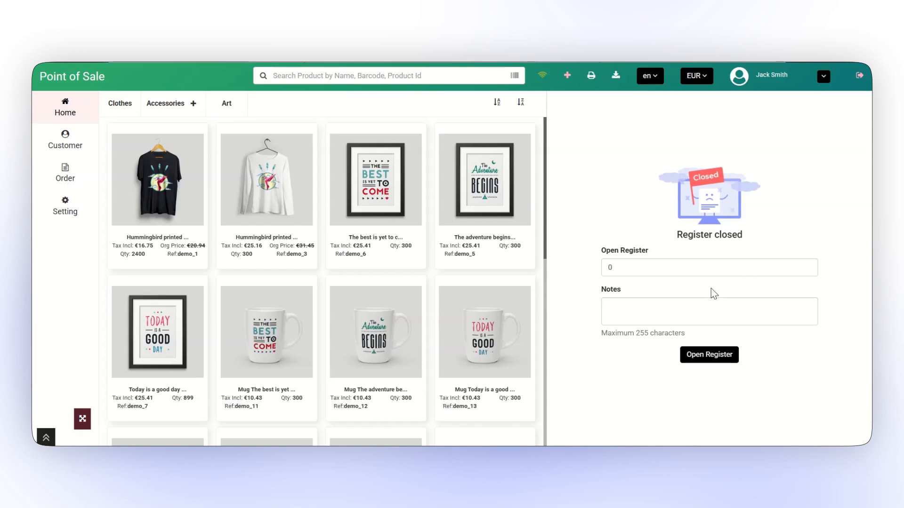
- Open the cash register on the Point of Sale screen with an opening amount of 30
click(619, 270)
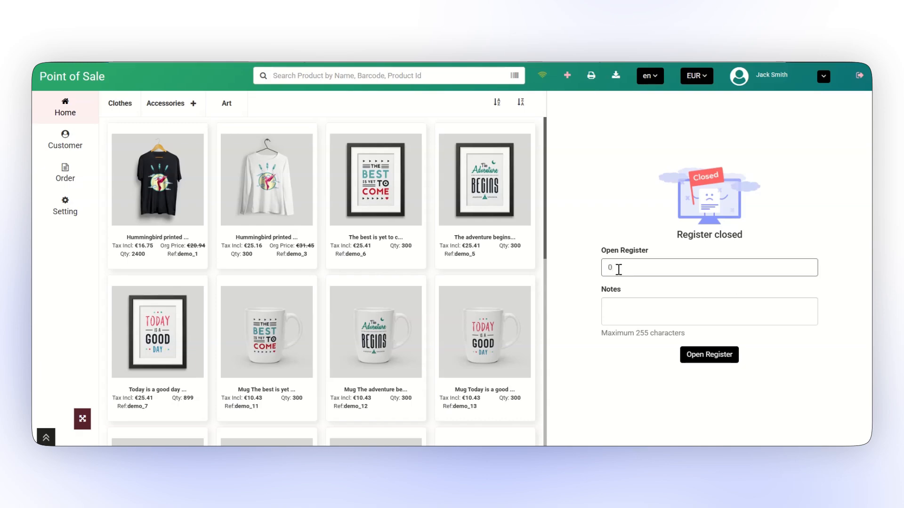
key(BackSpace)
text(30)
click(708, 361)
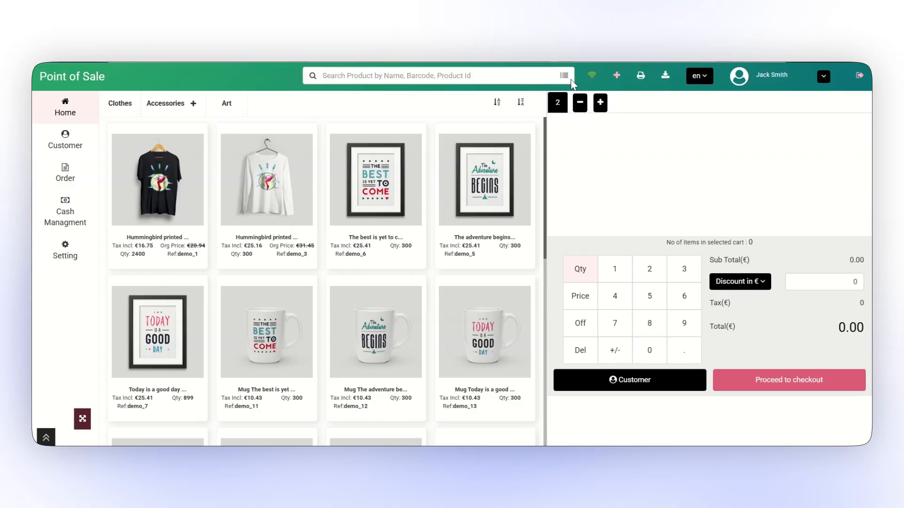
- Sort the products by name in descending order and add 5 units of the 40x60cm "Today is a good day Framed poster" to the cart
click(498, 105)
click(157, 191)
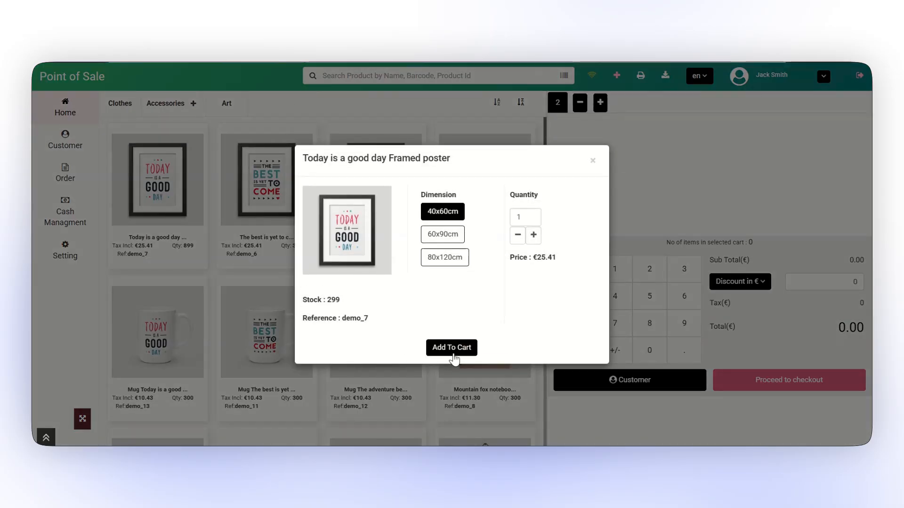
click(453, 349)
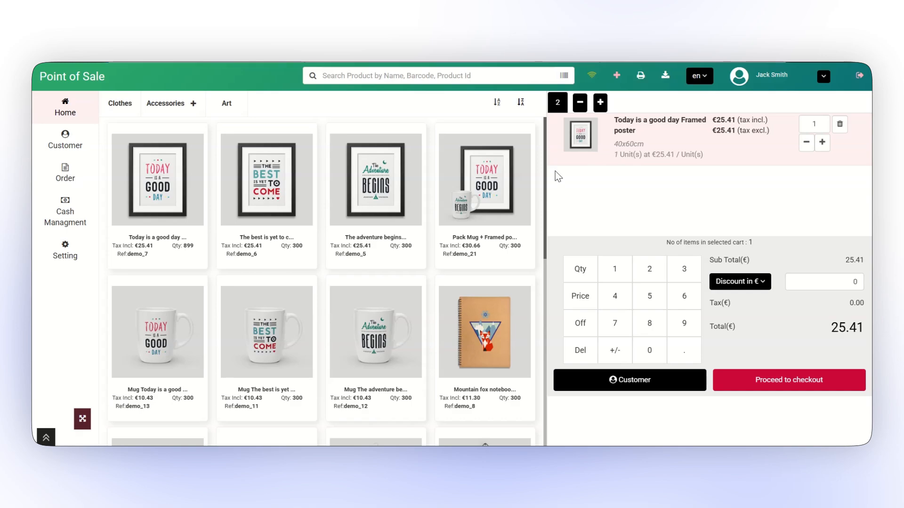
click(822, 142)
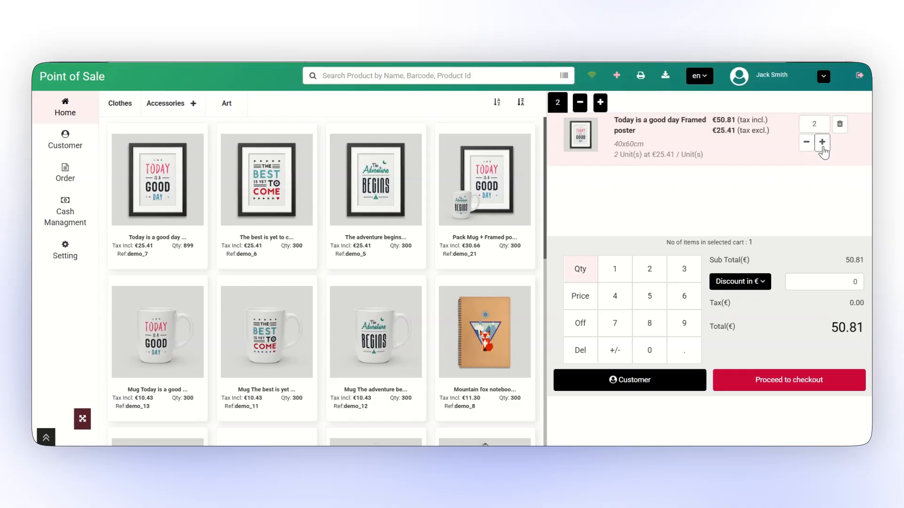
click(651, 297)
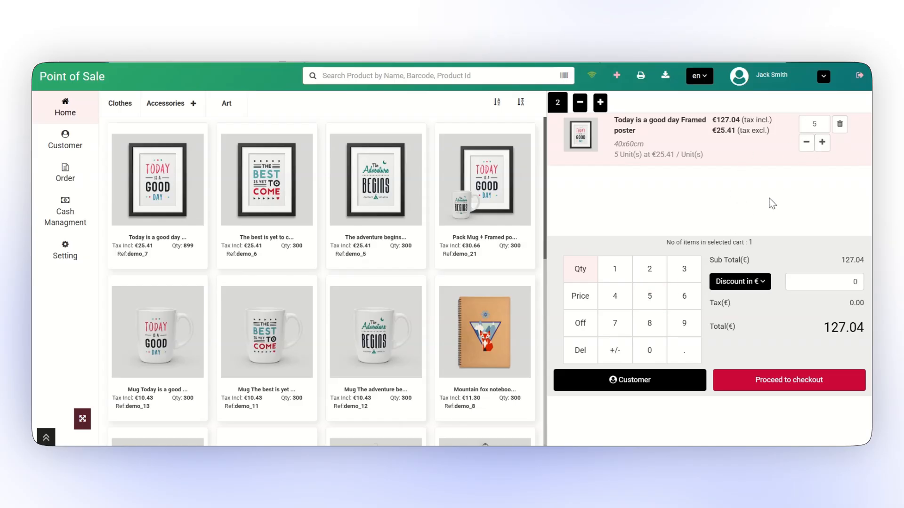
- Apply a €10 discount to the cart and assign the first customer in the customer list to the order
click(804, 282)
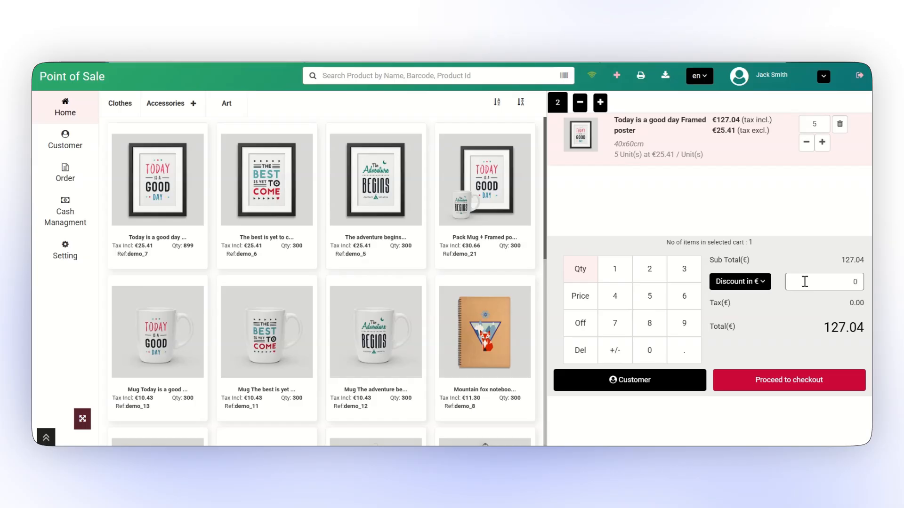
text(1)
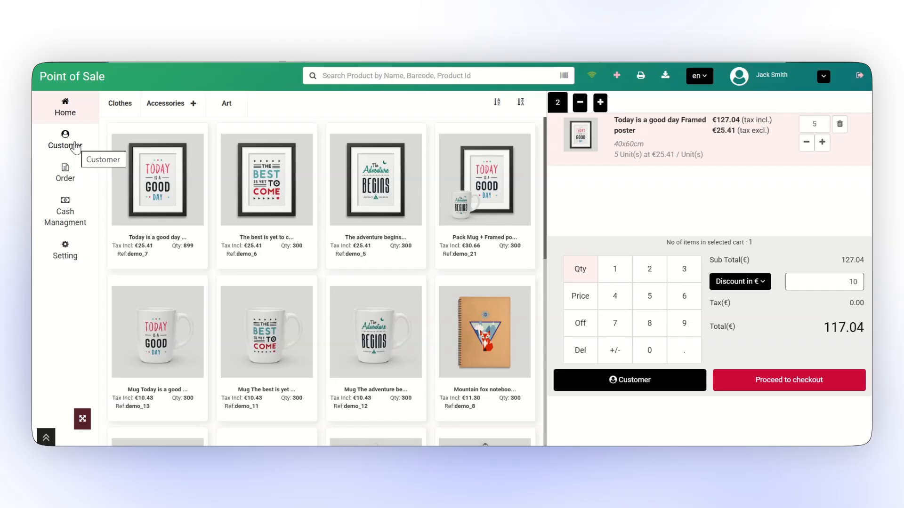
click(762, 388)
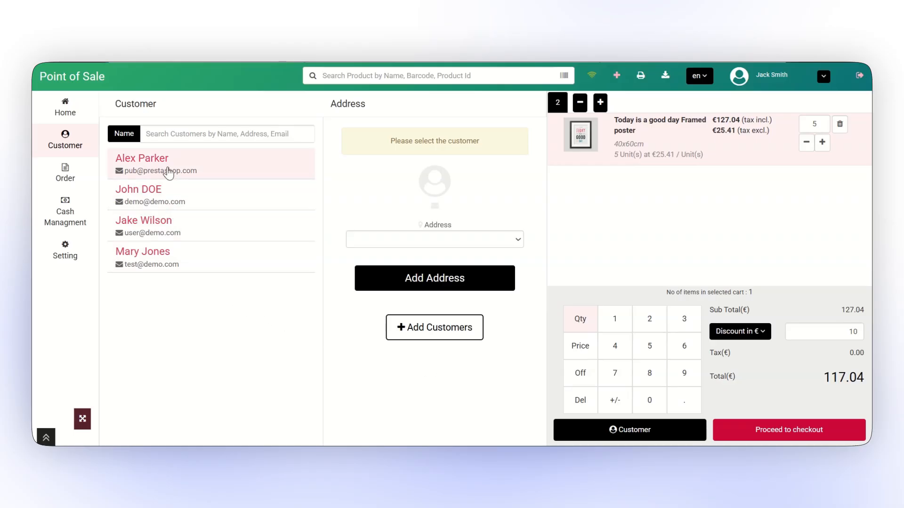
click(168, 173)
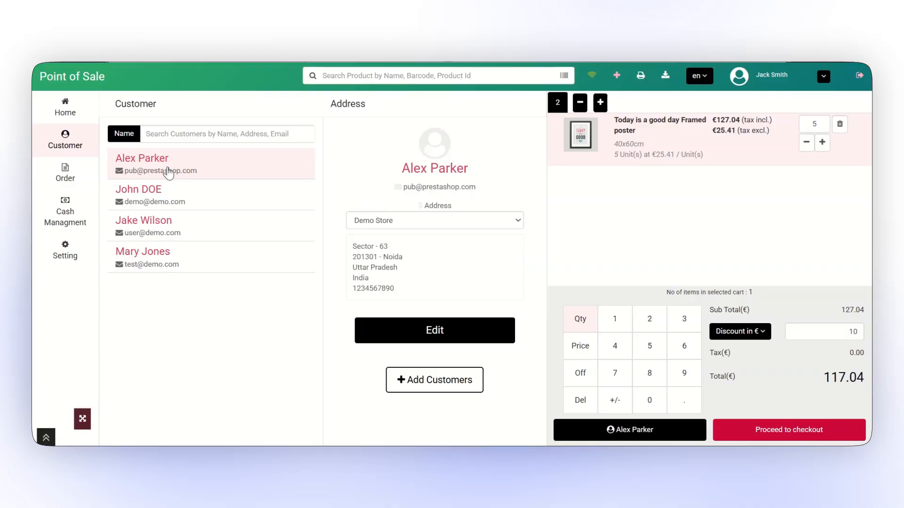
- Proceed to checkout, tender the full amount in cash and validate the order
click(786, 438)
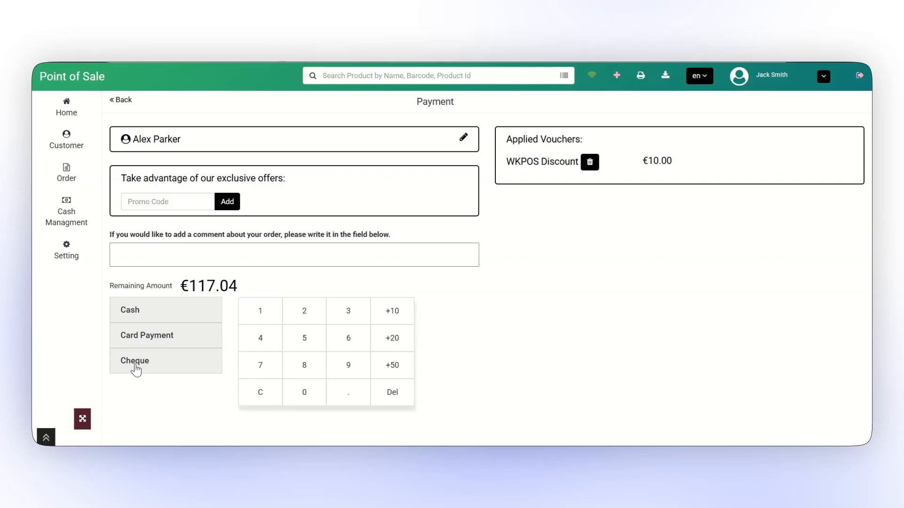
click(136, 318)
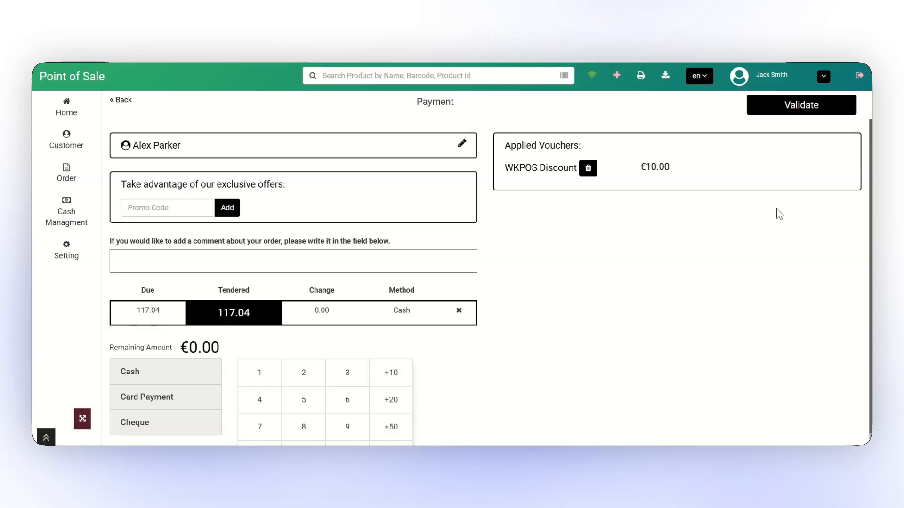
click(803, 105)
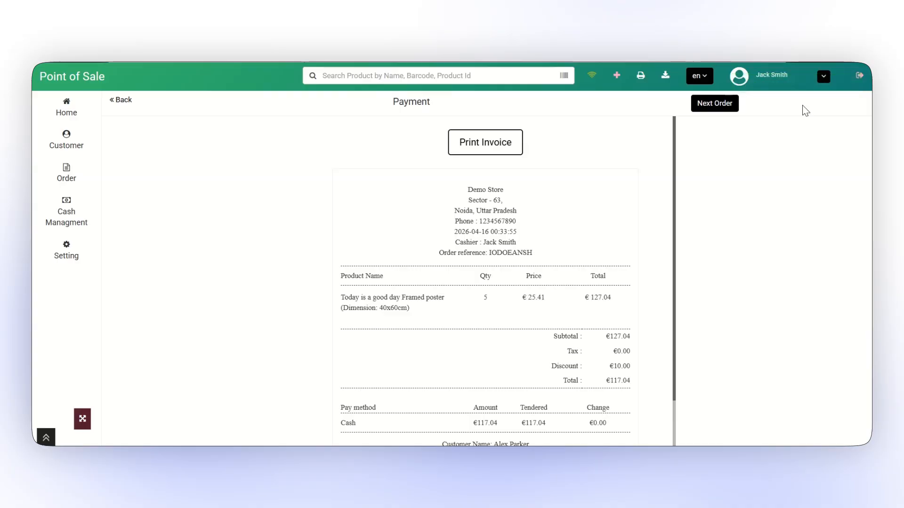
- Review the placed orders in the POS order history and close the current register in cash management
click(62, 179)
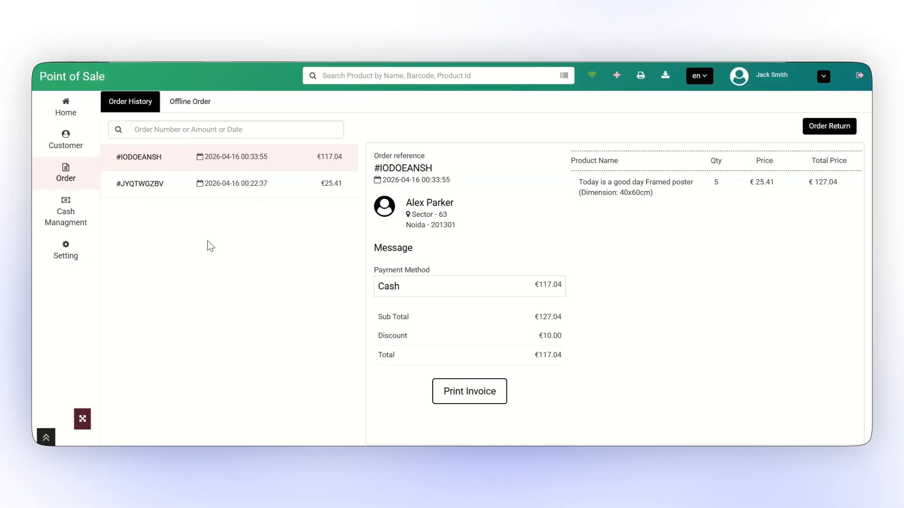
click(157, 188)
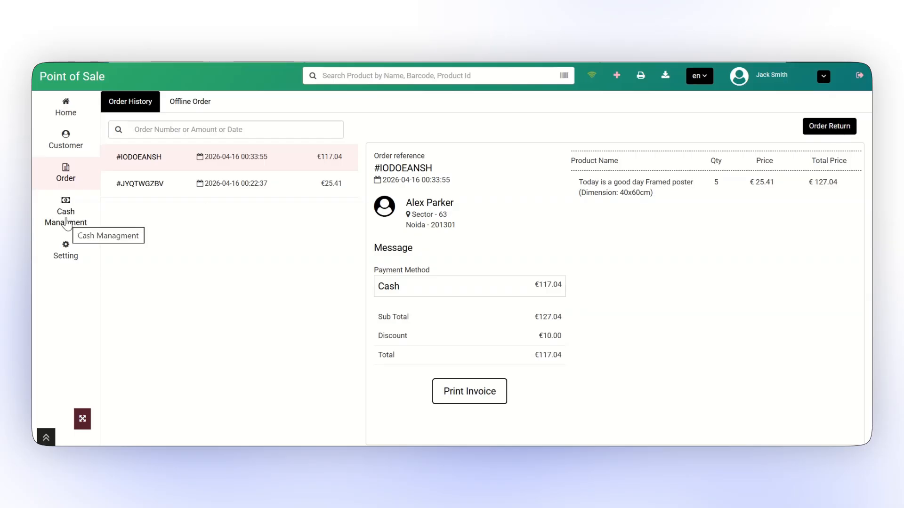
click(66, 221)
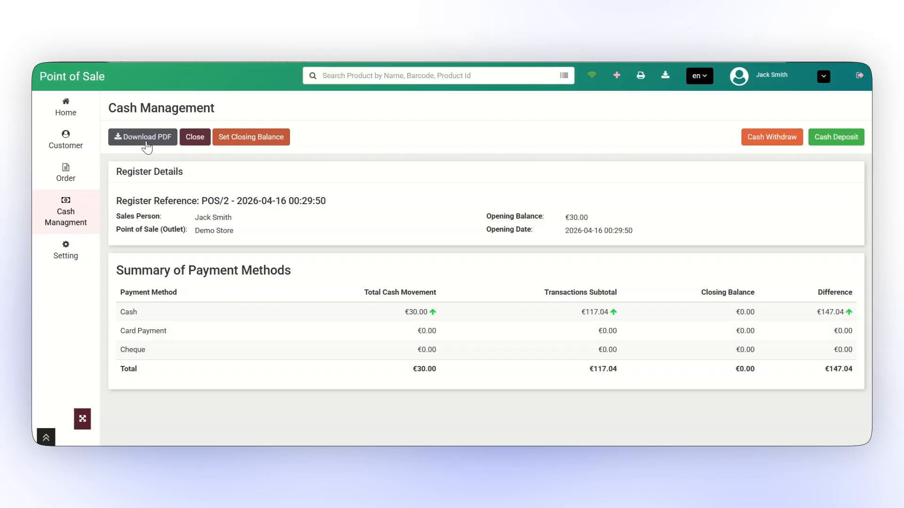
click(196, 144)
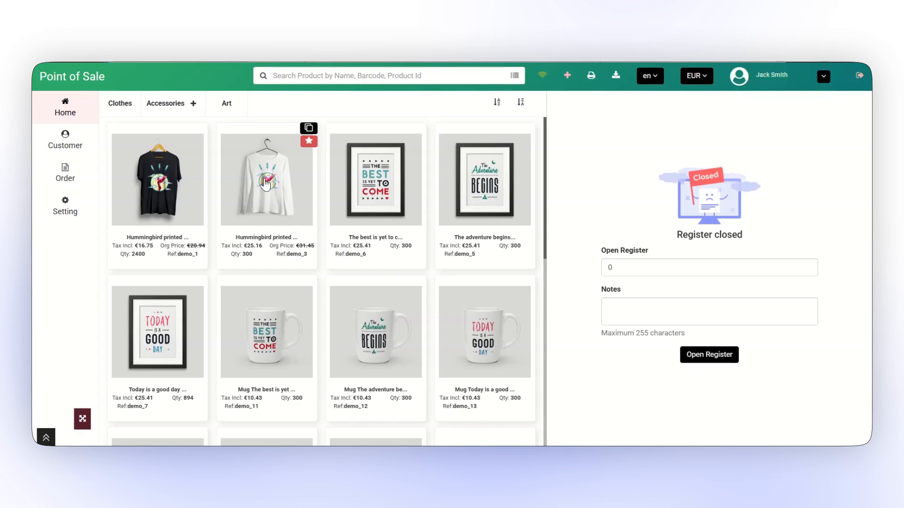
- View the POS settings, and switch to the PrestaShop back office to examine the POS Cash Register records
click(64, 206)
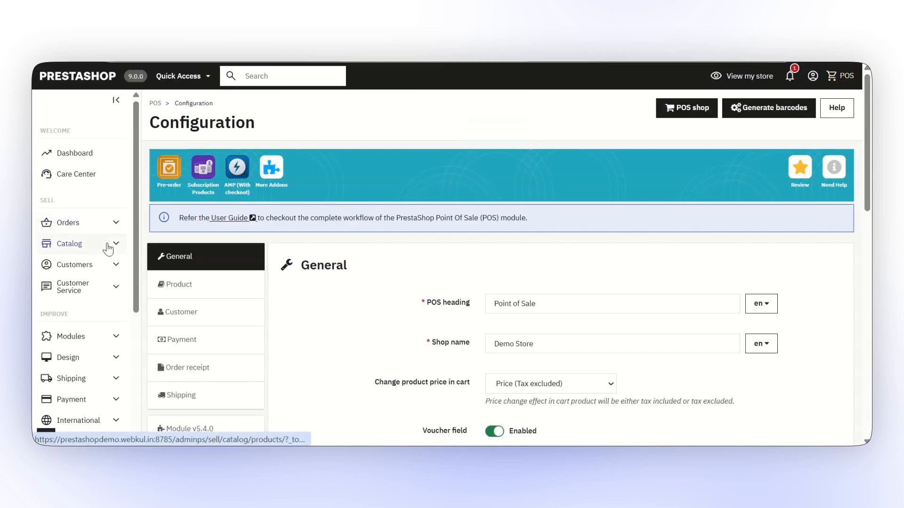
scroll(108, 249, down, 6)
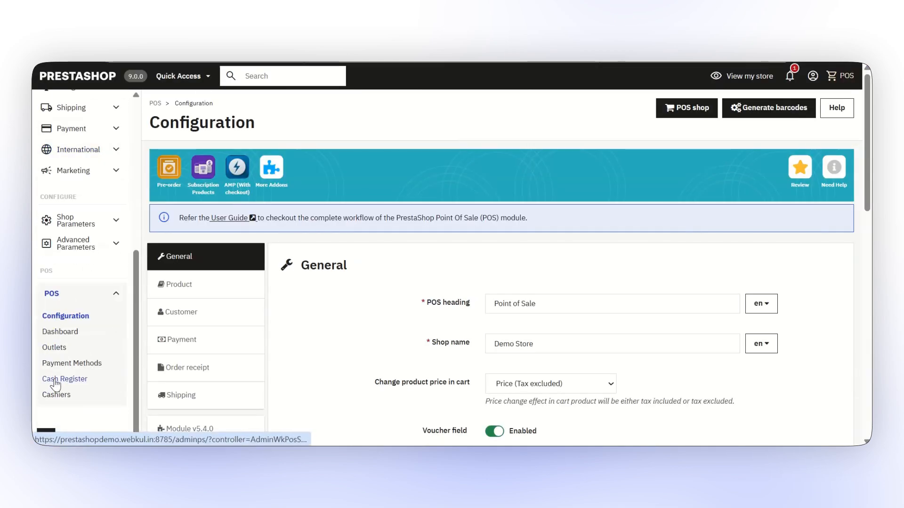
click(54, 381)
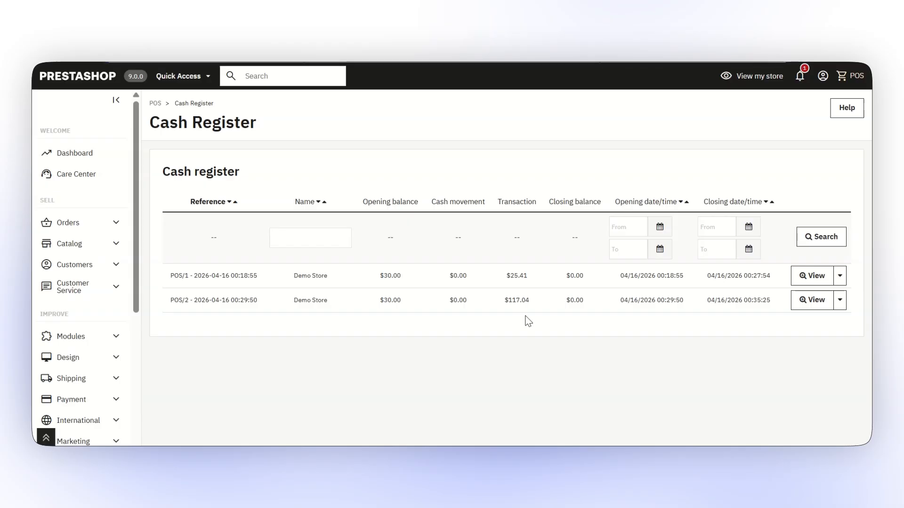
- Open the cashier's employee profile from the POS Cashiers list and examine its details, including the default page and assigned POS outlet
scroll(111, 337, down, 5)
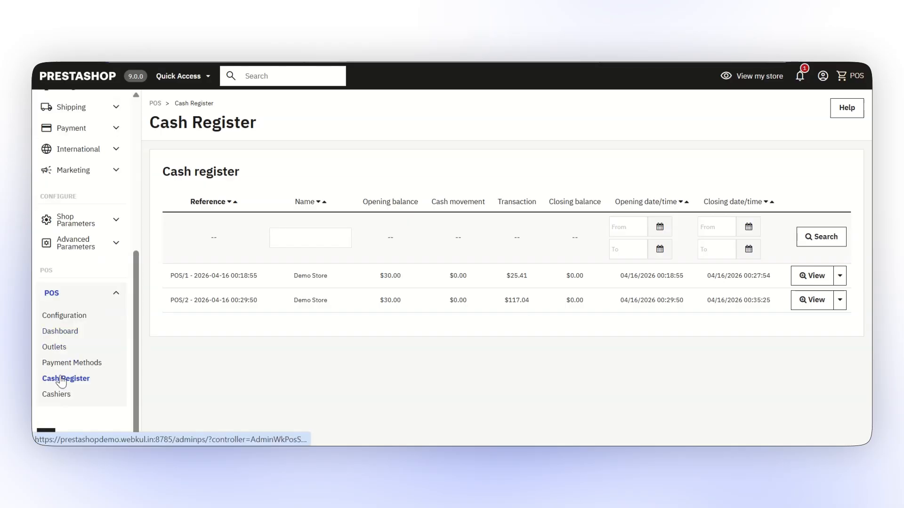
click(59, 395)
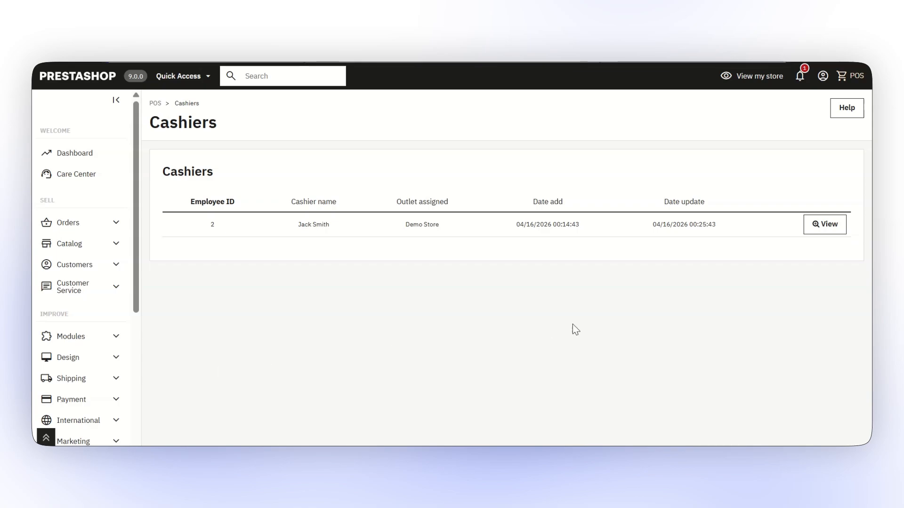
click(819, 229)
scroll(491, 280, down, 2)
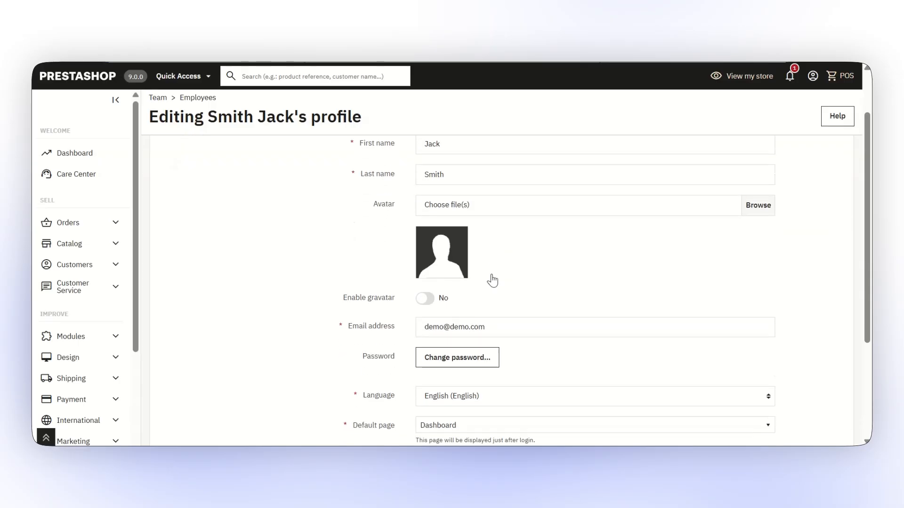
scroll(492, 280, up, 2)
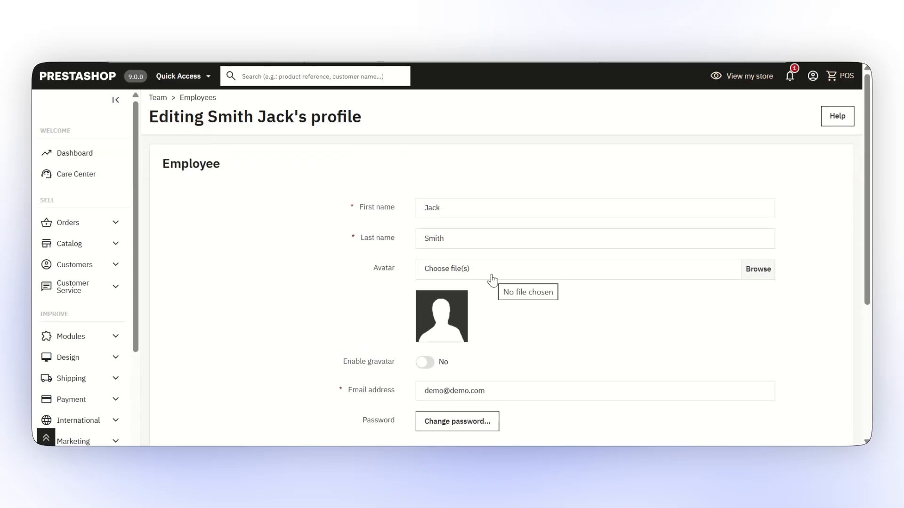
scroll(492, 279, down, 2)
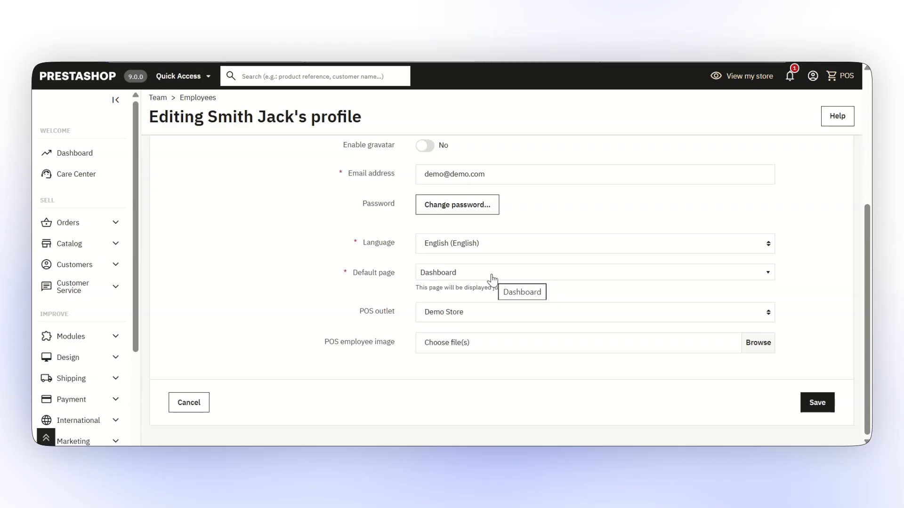
scroll(492, 280, up, 6)
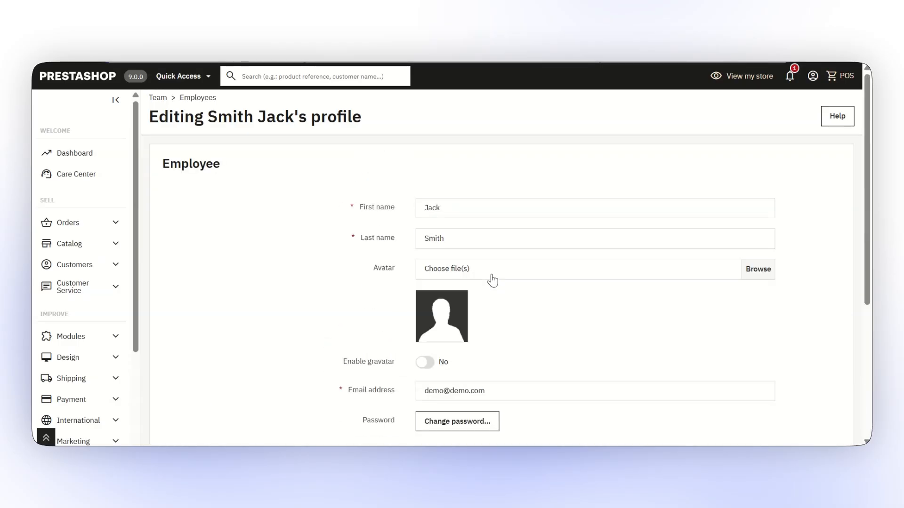